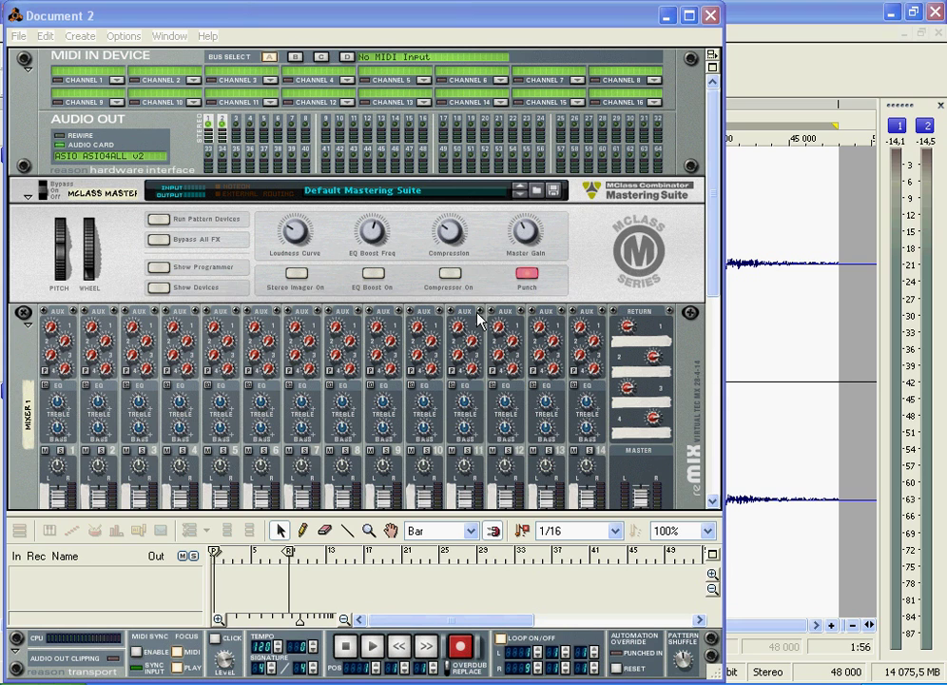
Switch to Sound Forge and play uneseconde.wav from its beginning.
click(516, 34)
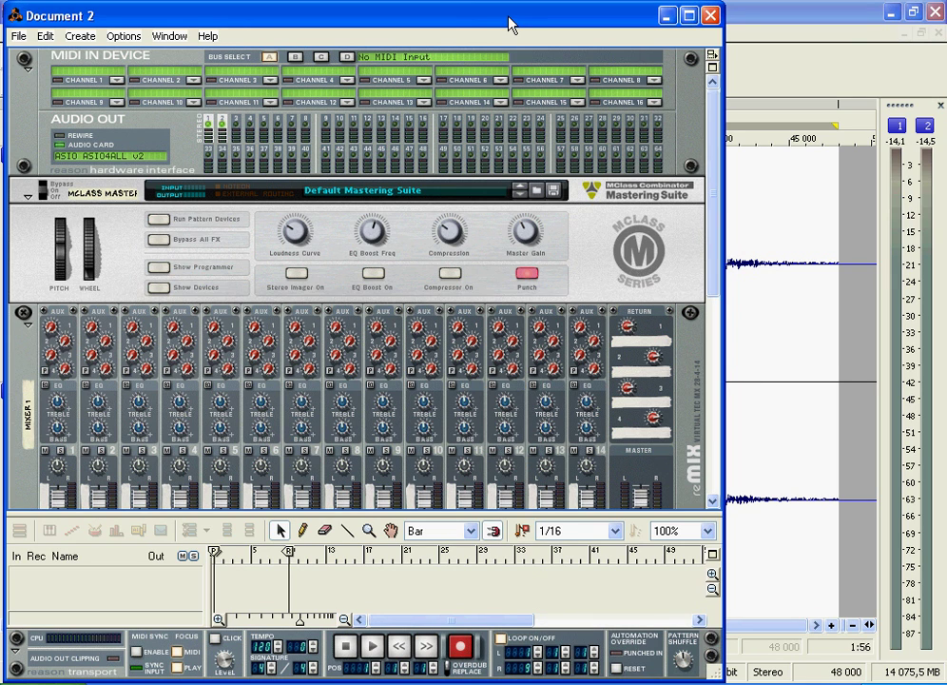
click(712, 16)
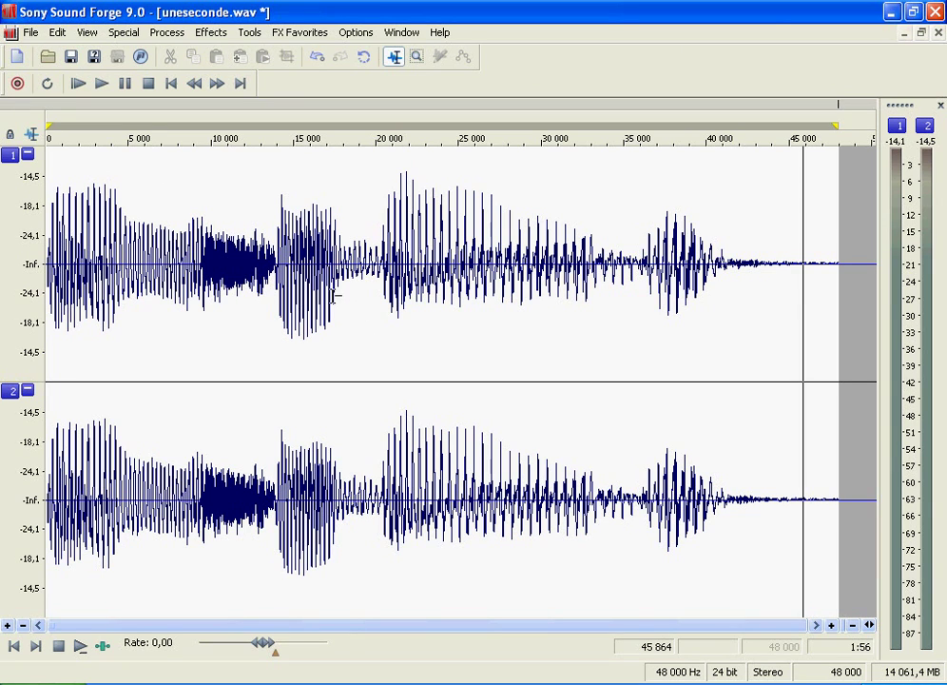
click(14, 646)
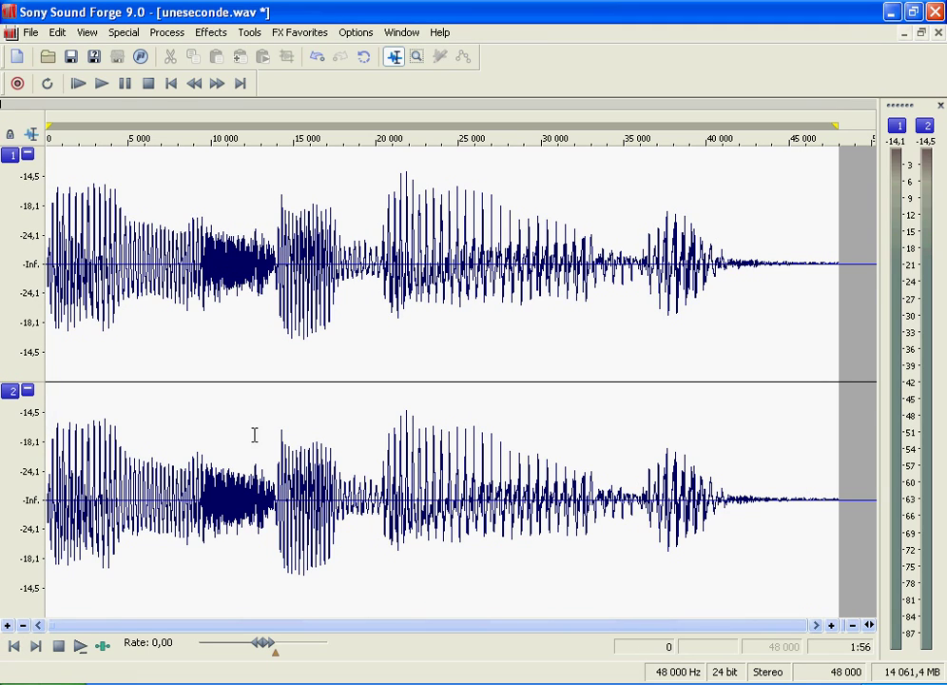
click(80, 647)
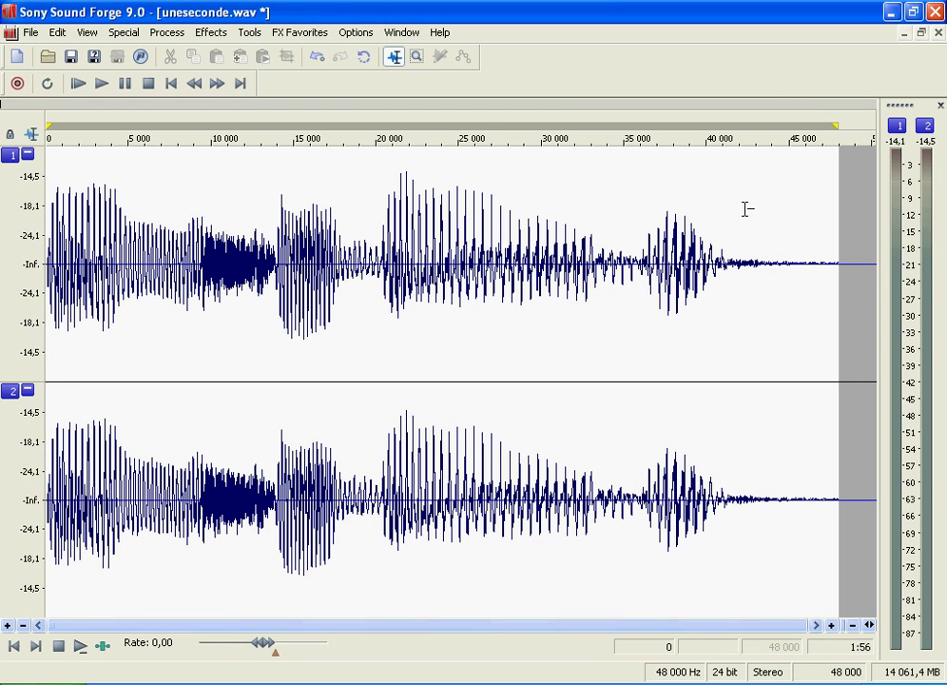
Set the waveform's time ruler to seconds and play the whole file.
right_click(742, 148)
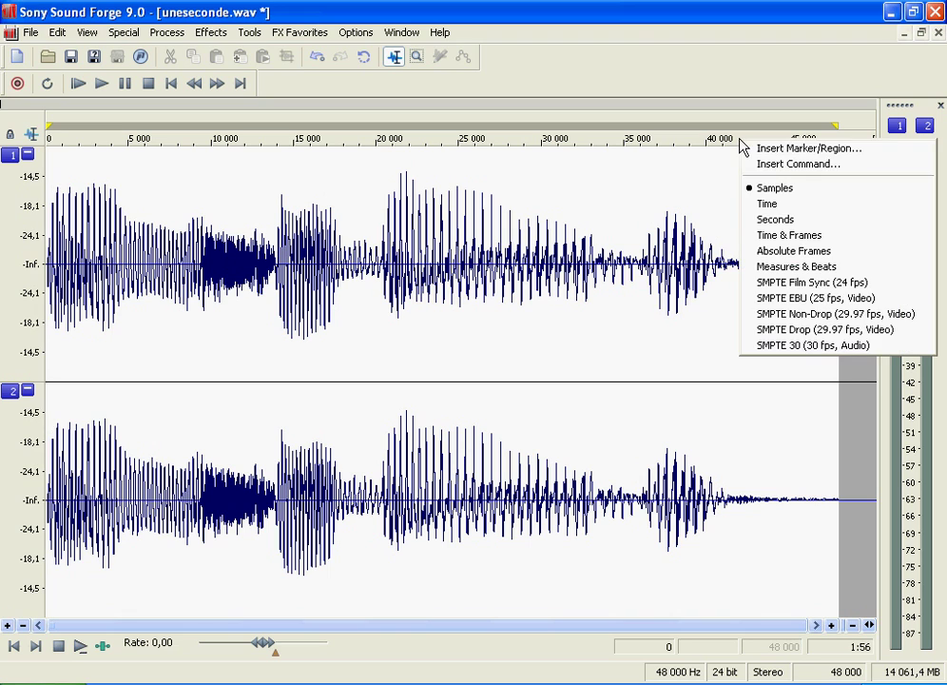
click(780, 221)
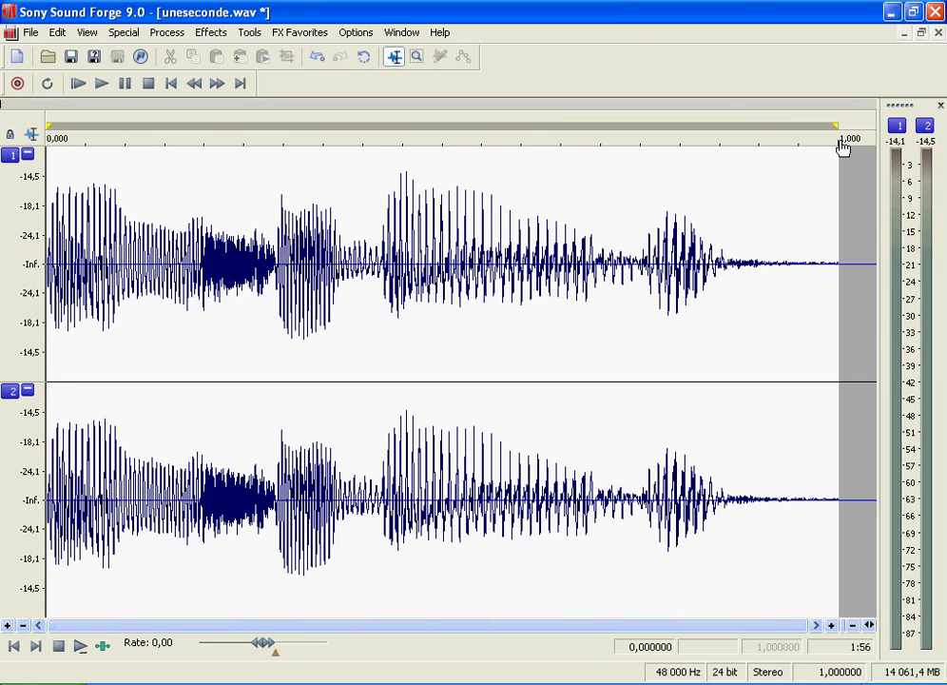
click(79, 83)
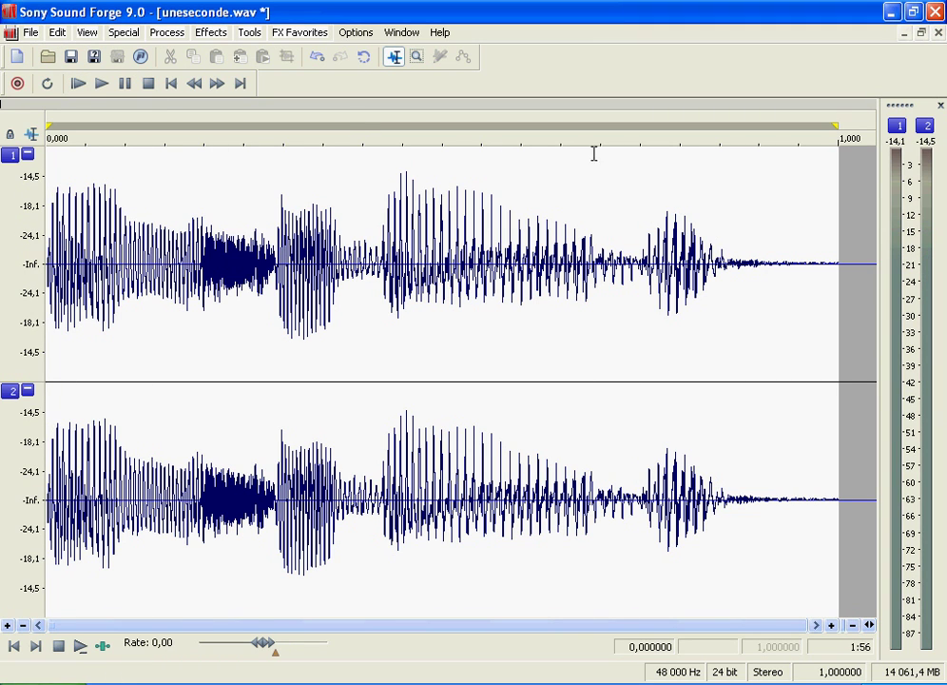
Enable looped playback over the entire one-second sample and audition the loop.
double_click(249, 187)
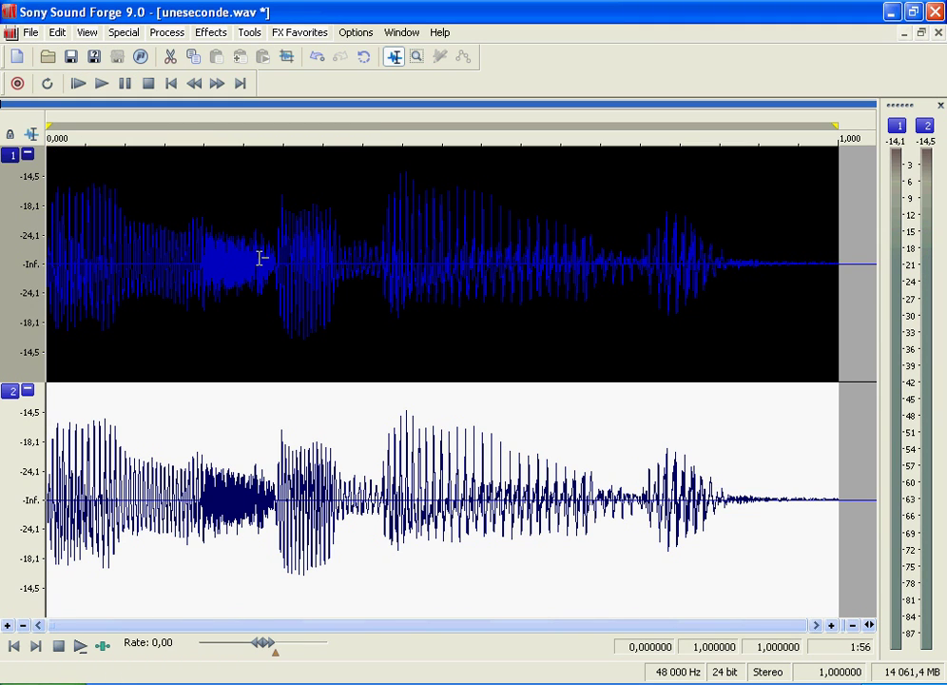
click(298, 258)
click(258, 133)
key(ctrl+a)
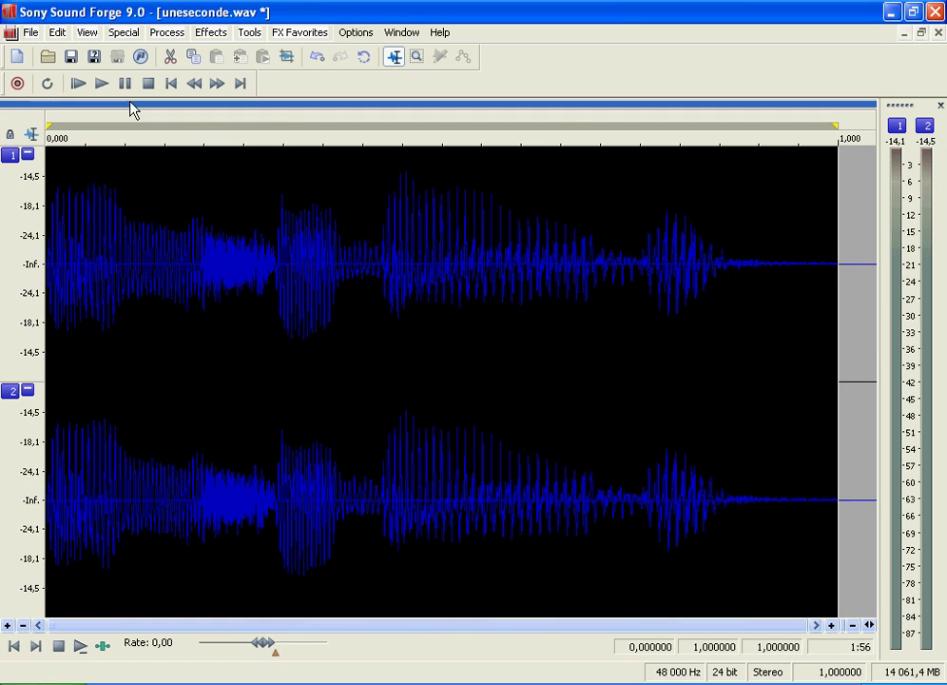
click(48, 84)
click(136, 186)
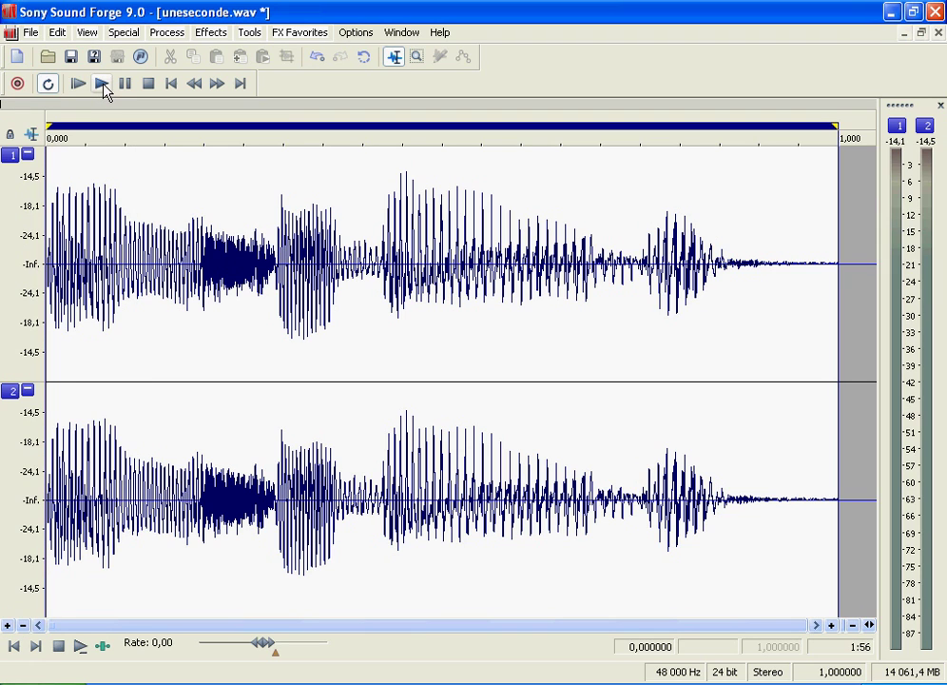
click(101, 85)
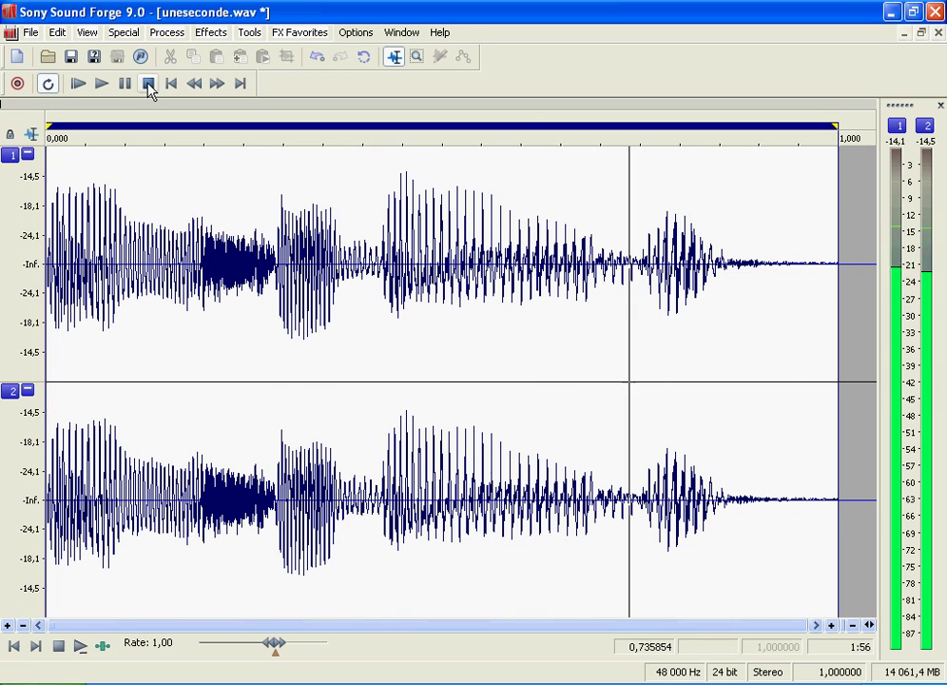
click(148, 85)
Audition the loop with its start moved to about 0.24 s, and move the start on to about 0.76 s.
drag(58, 127, 242, 135)
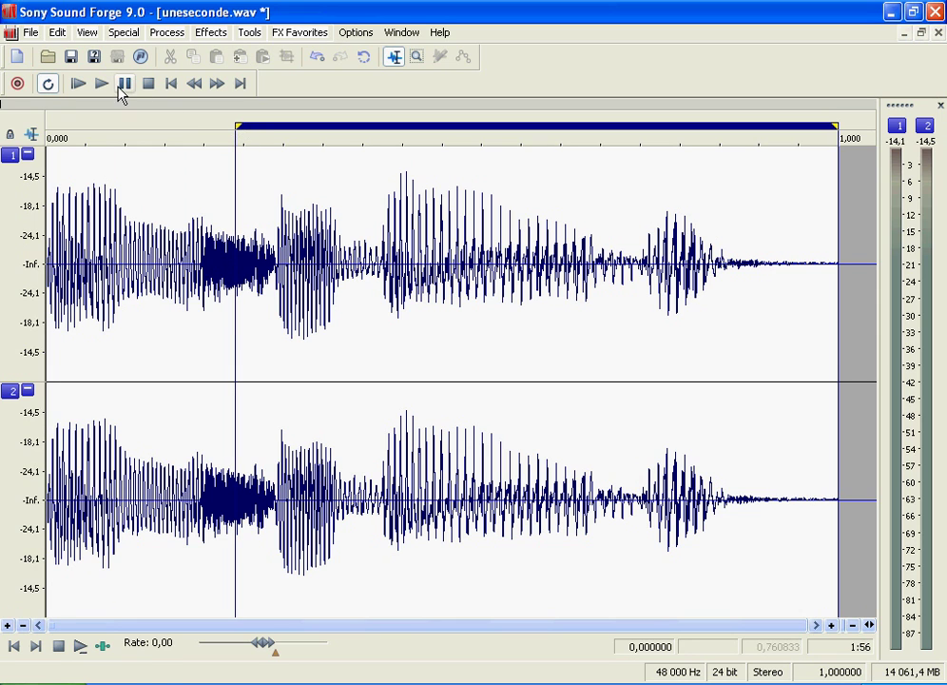
click(78, 84)
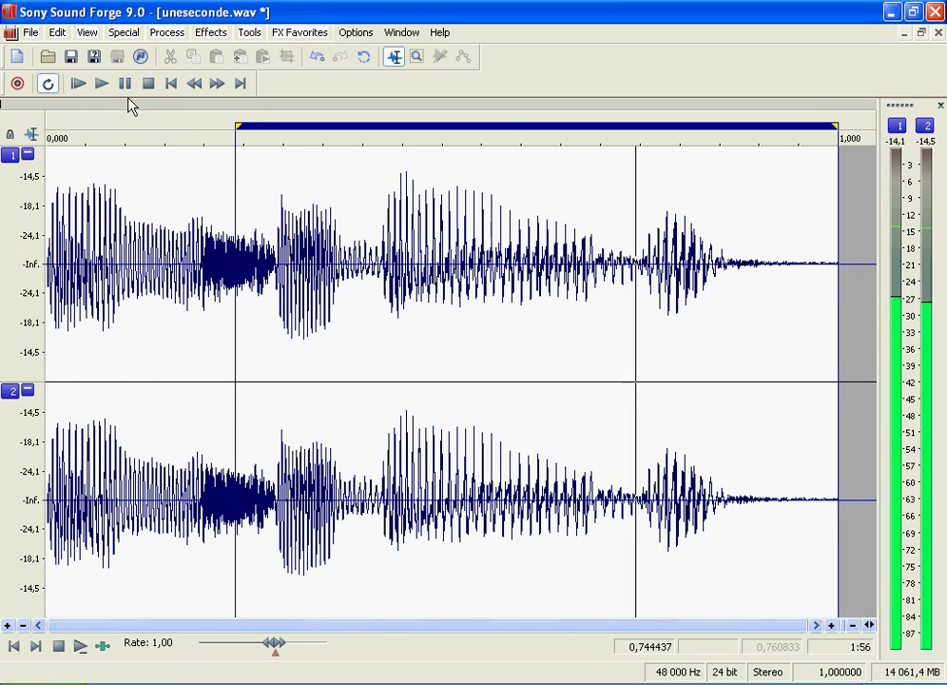
mouse_move(237, 125)
mouse_down()
mouse_move(385, 126)
mouse_move(443, 139)
mouse_move(501, 125)
mouse_move(618, 139)
mouse_move(604, 125)
mouse_move(653, 126)
mouse_up()
click(147, 84)
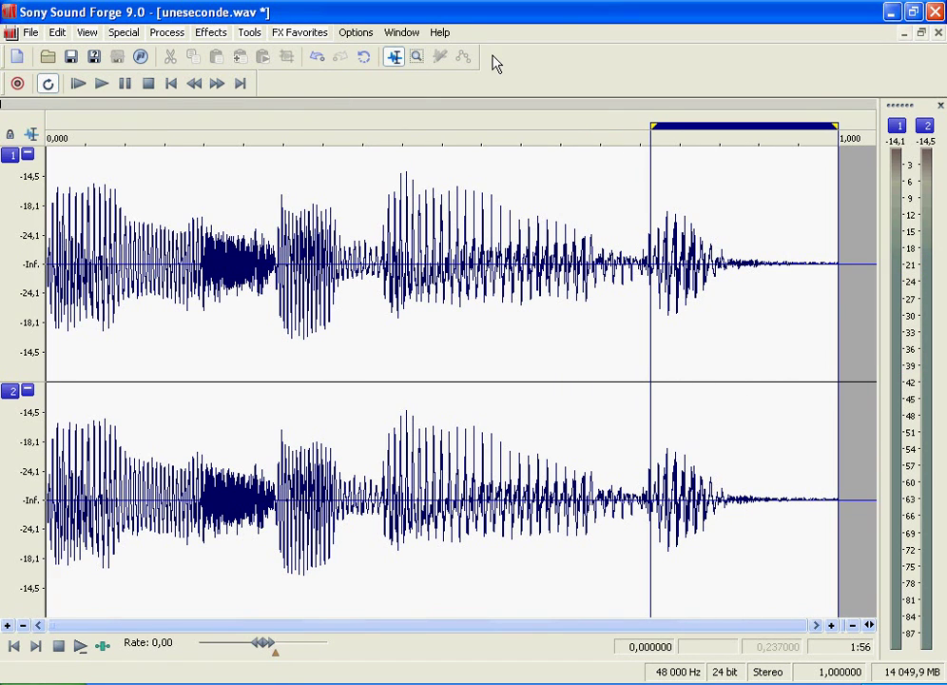
Move the loop region to the beginning of the sample, shorten it to about 0.15 s and audition it.
drag(775, 133, 136, 141)
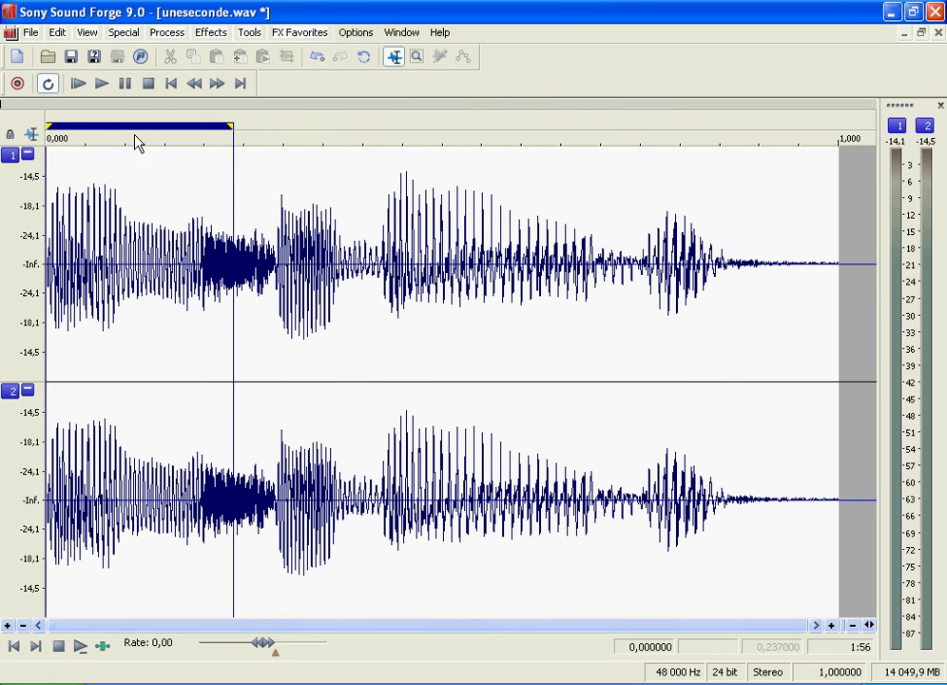
drag(232, 127, 164, 133)
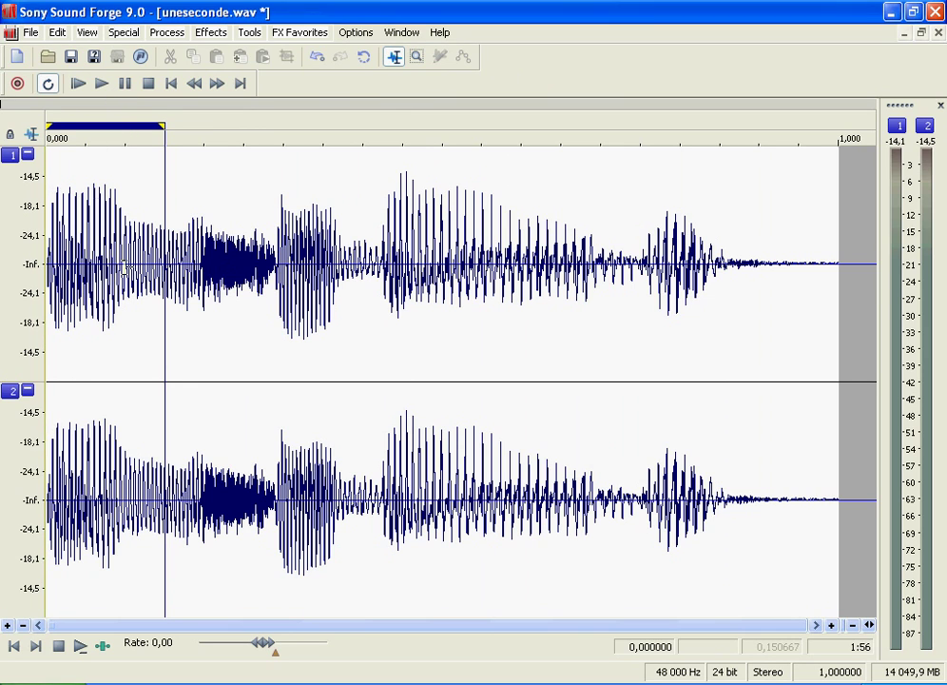
click(101, 84)
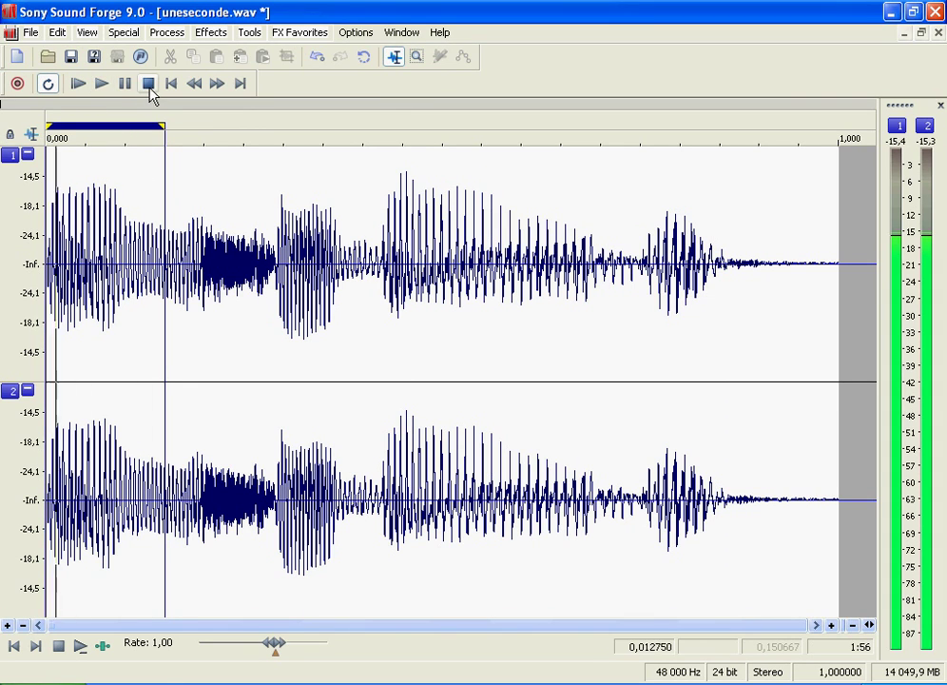
click(148, 86)
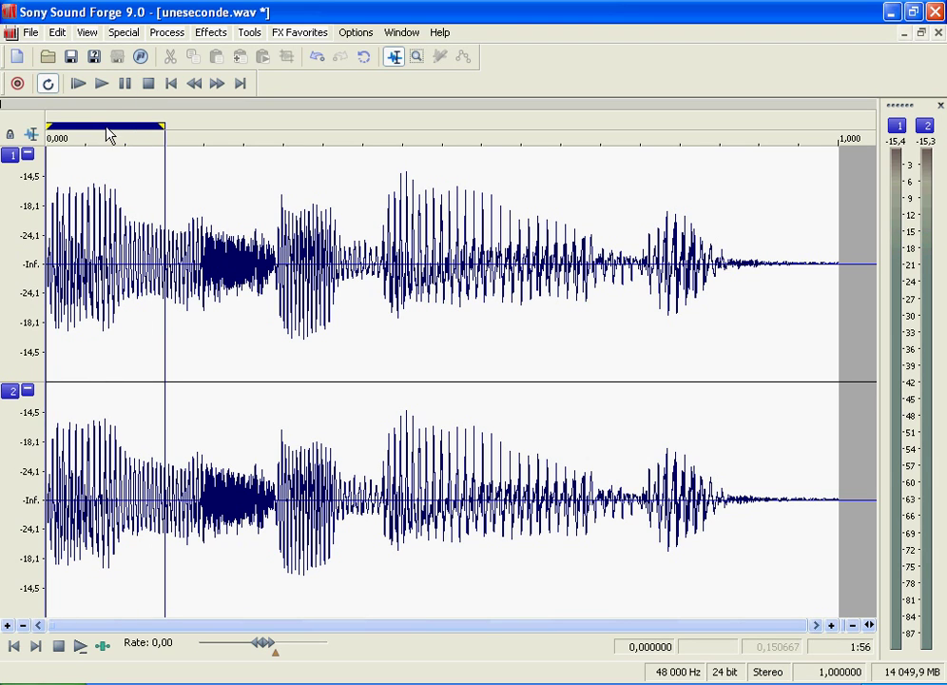
Place a loop region about 0.13 s long at the very end of the sample and audition it.
drag(102, 135, 73, 130)
drag(164, 126, 786, 133)
click(102, 87)
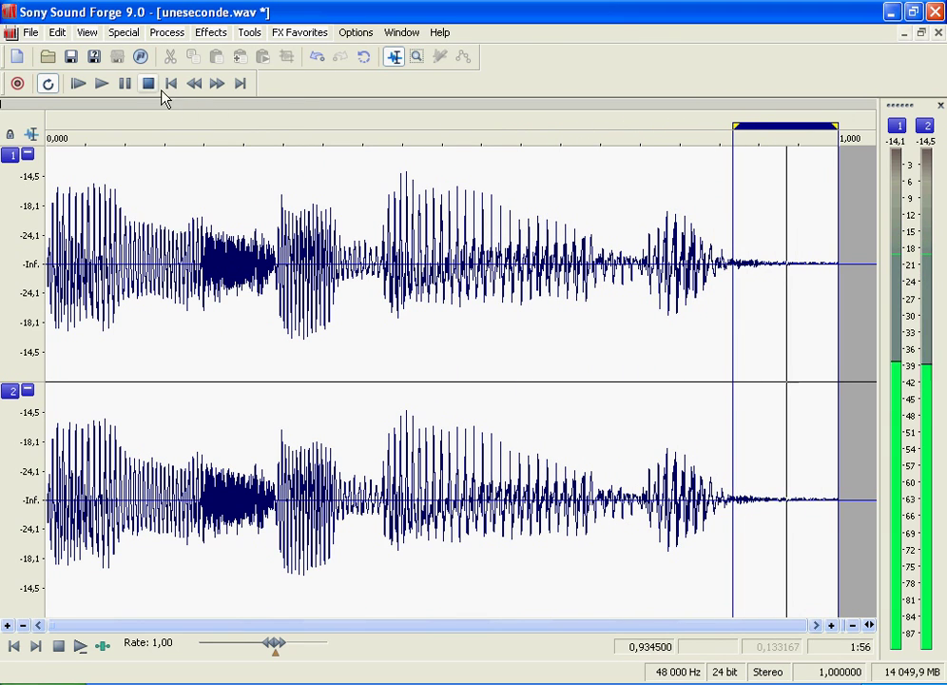
click(148, 84)
Shorten the loop region to about 0.08 s, audition it while sliding it along the waveform, and return it to the sample's beginning.
drag(771, 131, 102, 130)
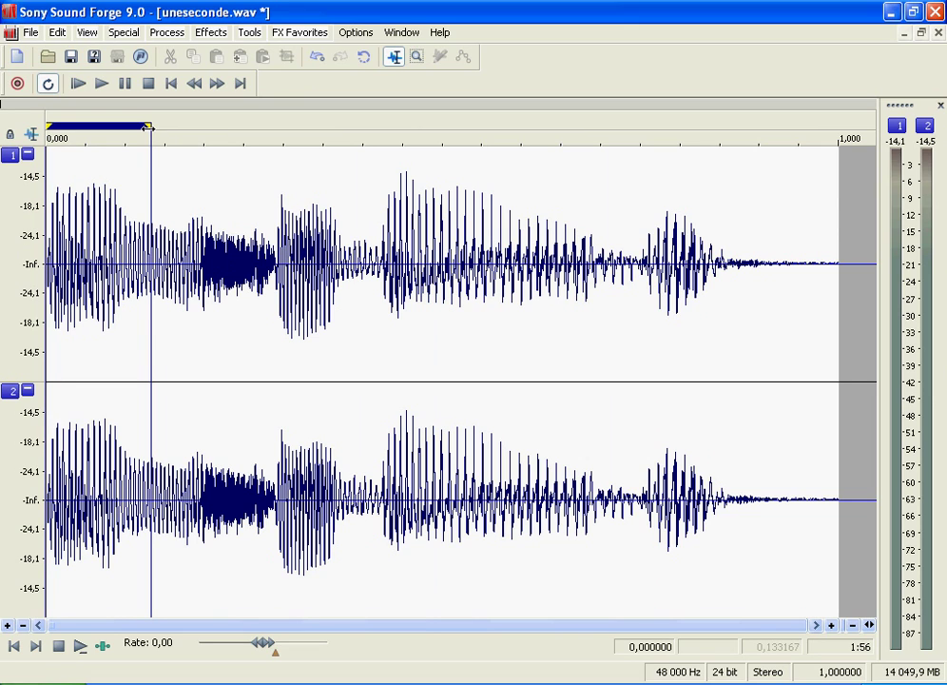
drag(147, 127, 107, 126)
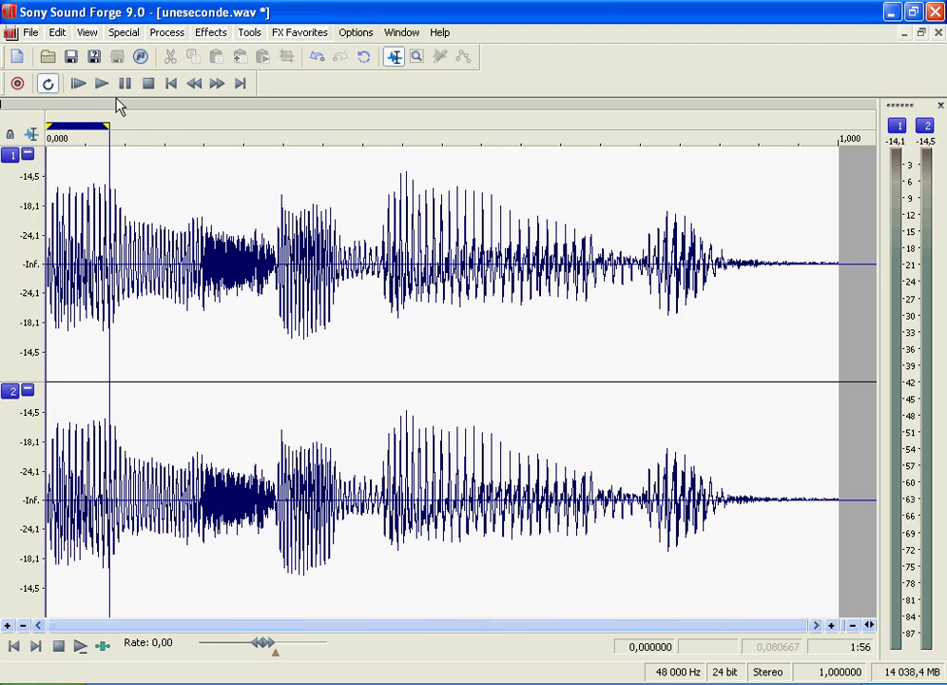
click(102, 83)
drag(78, 133, 268, 133)
click(147, 84)
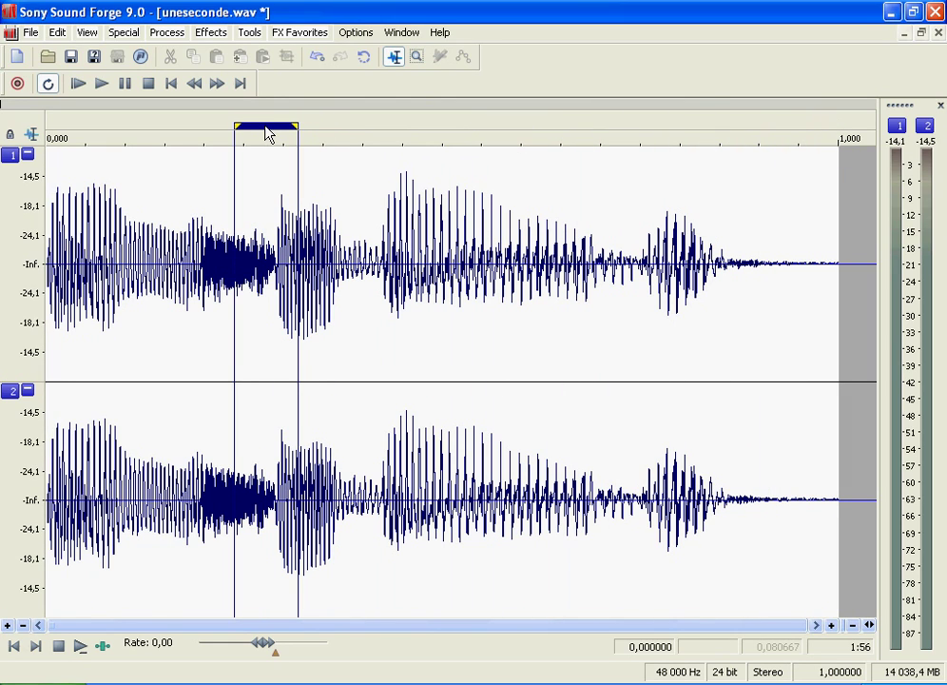
drag(268, 133, 78, 139)
Switch to Reason, add an NN19 Digital Sampler below the mixer and load uneseconde.wav into it.
key(alt+Tab)
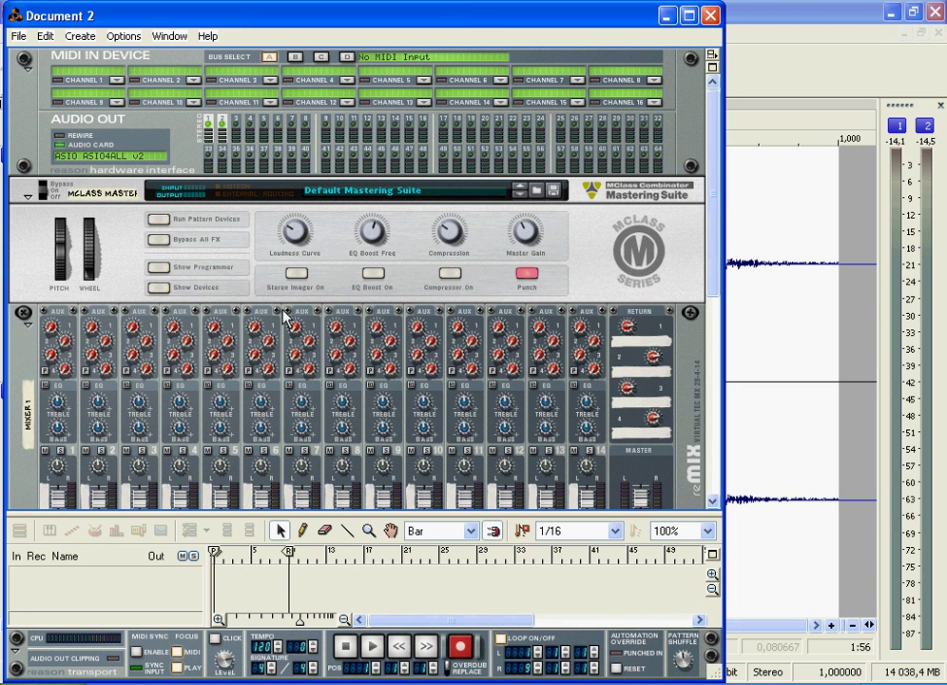
scroll(295, 323, down, 3)
right_click(207, 306)
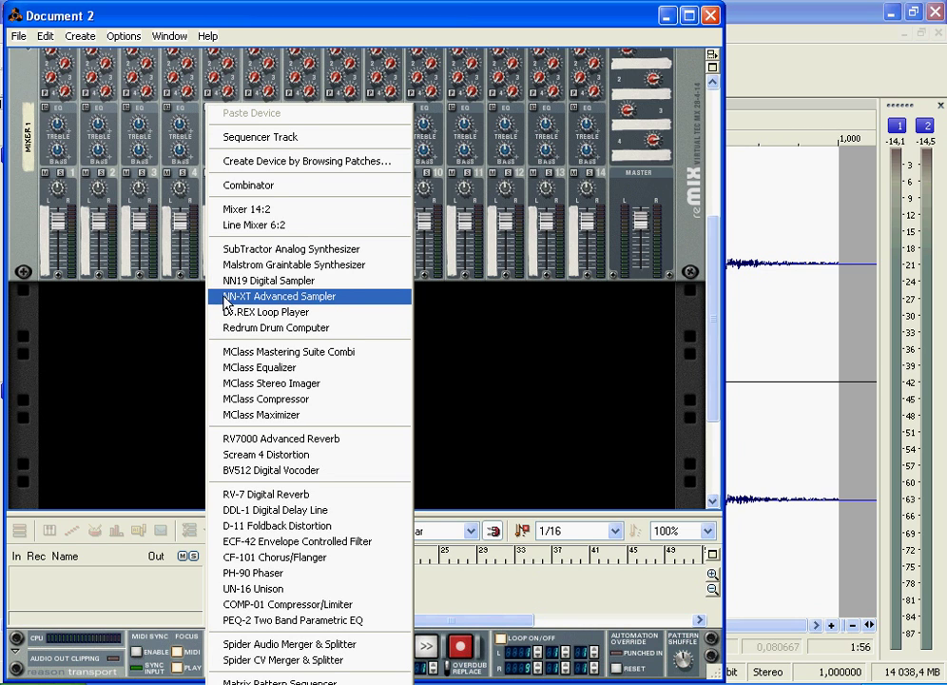
click(242, 282)
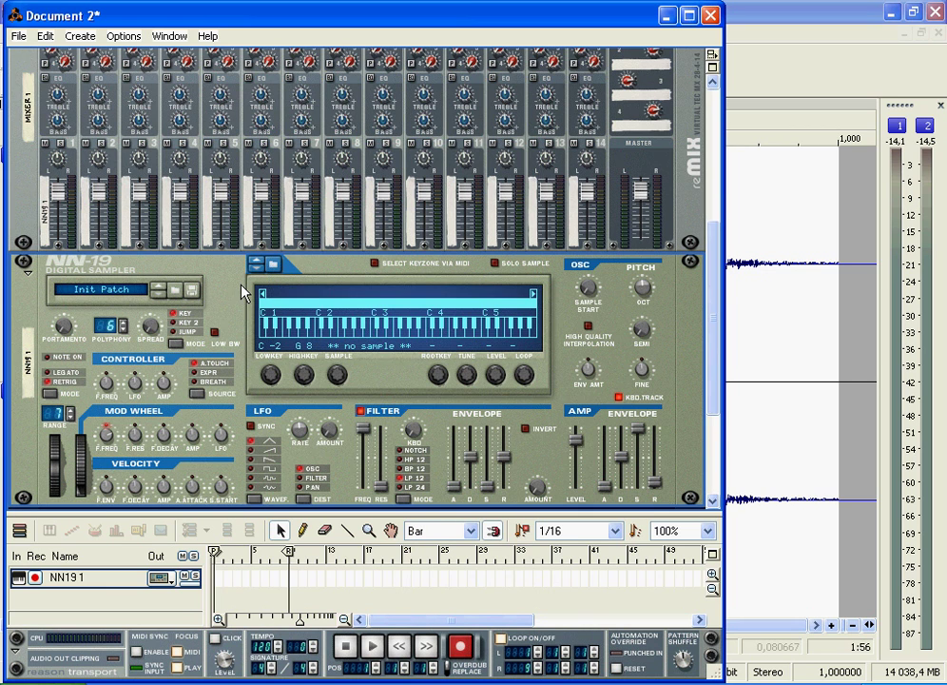
click(266, 207)
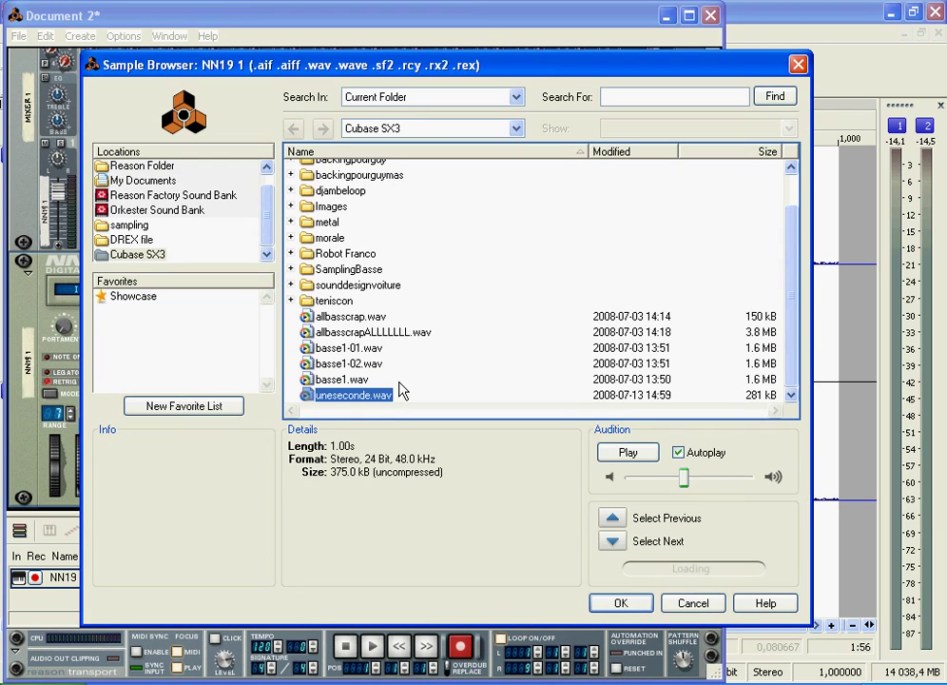
double_click(359, 400)
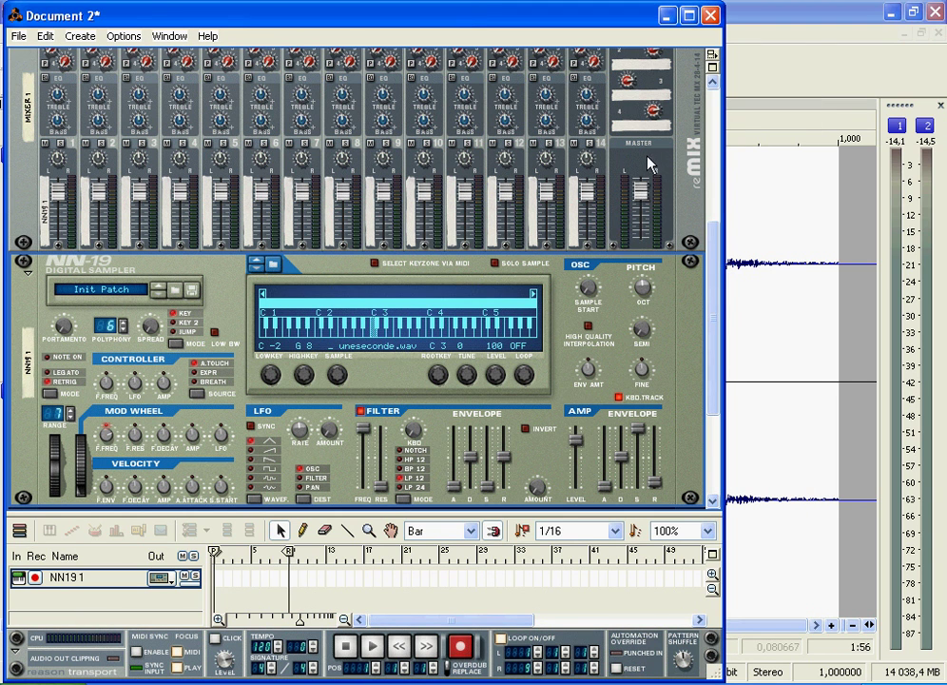
Lower the mixer's master level to about 76.
drag(641, 196, 643, 210)
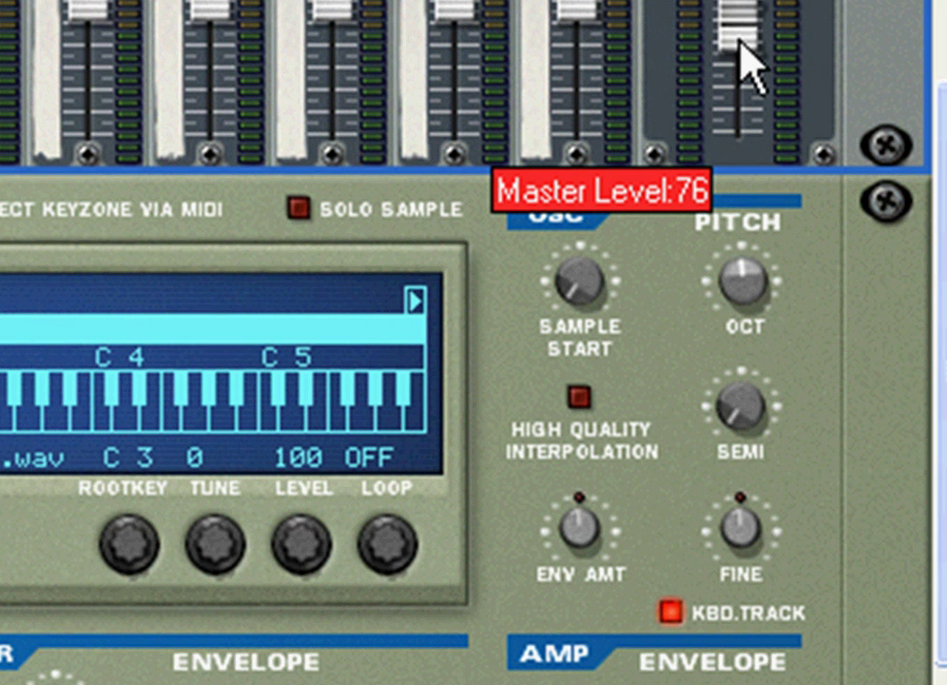
drag(744, 57, 719, 95)
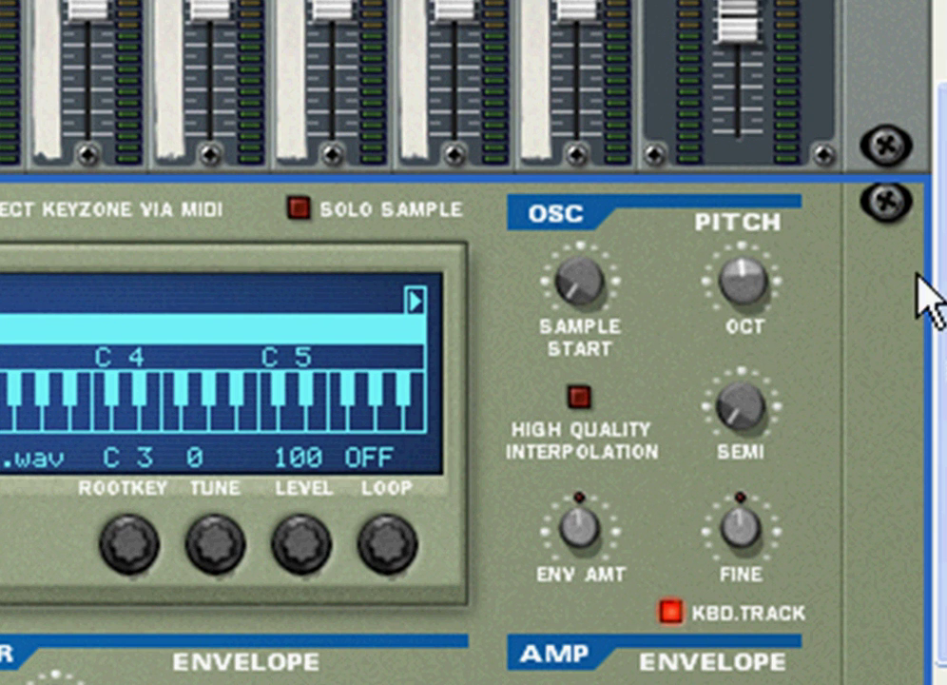
Raise the NN-19 sampler's Sample Start to 56.
scroll(628, 281, down, 1)
mouse_move(597, 271)
drag(597, 271, 570, 518)
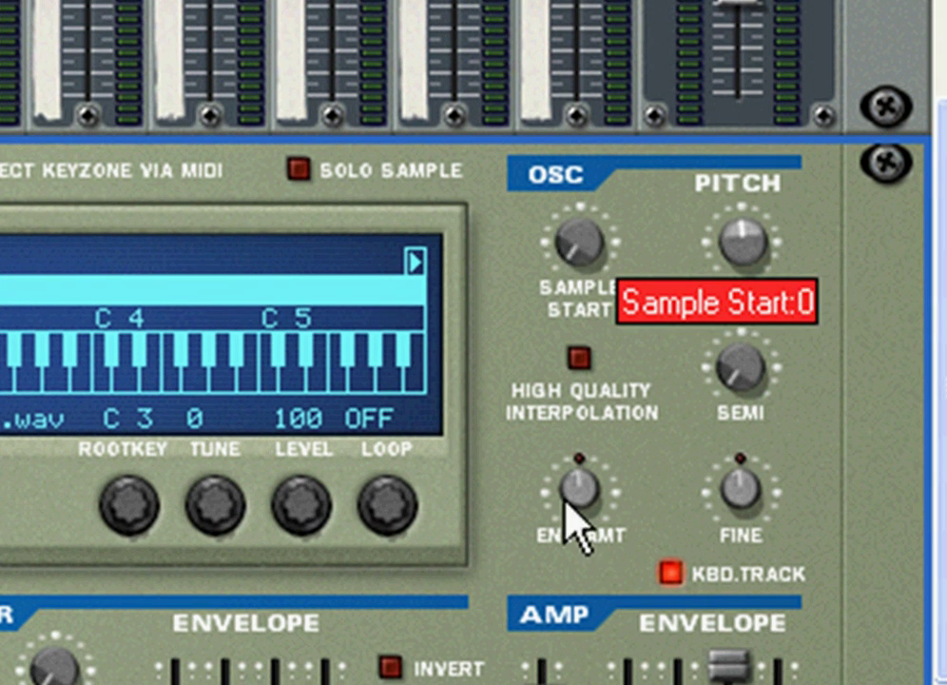
drag(590, 273, 553, 317)
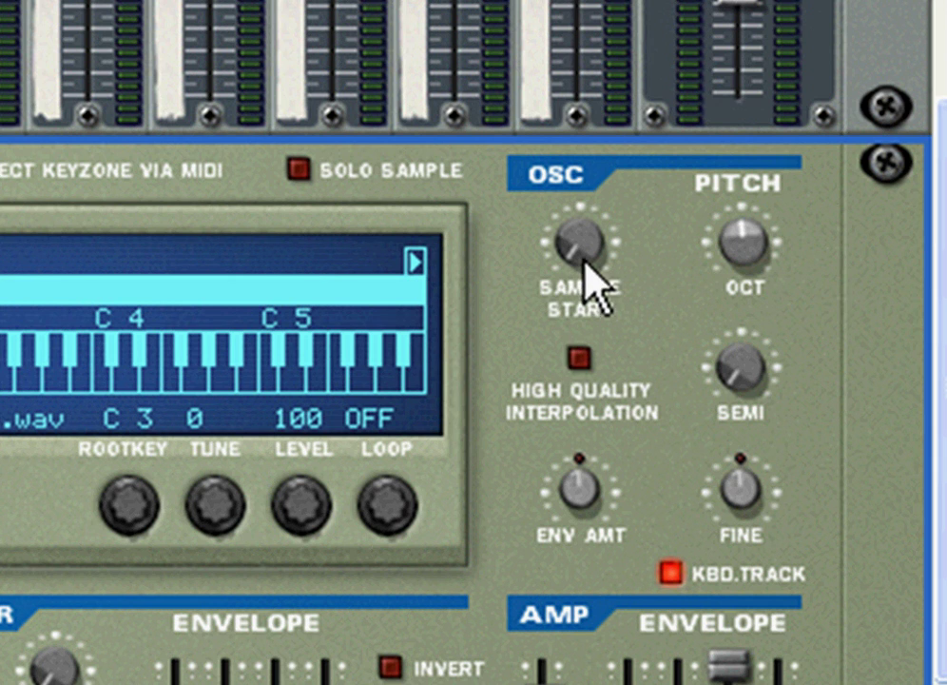
mouse_move(590, 271)
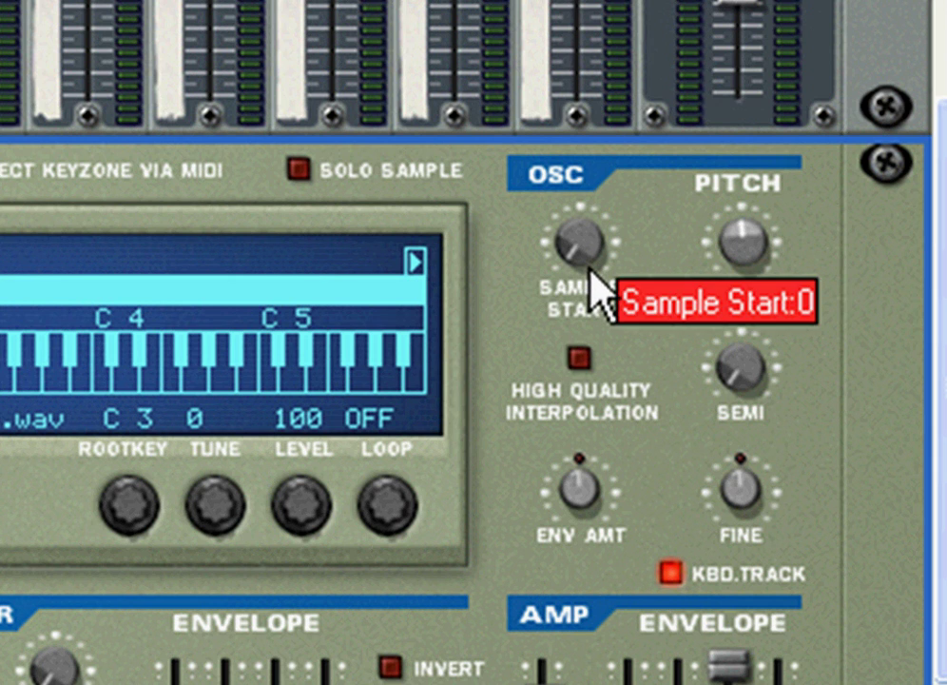
drag(593, 267, 590, 4)
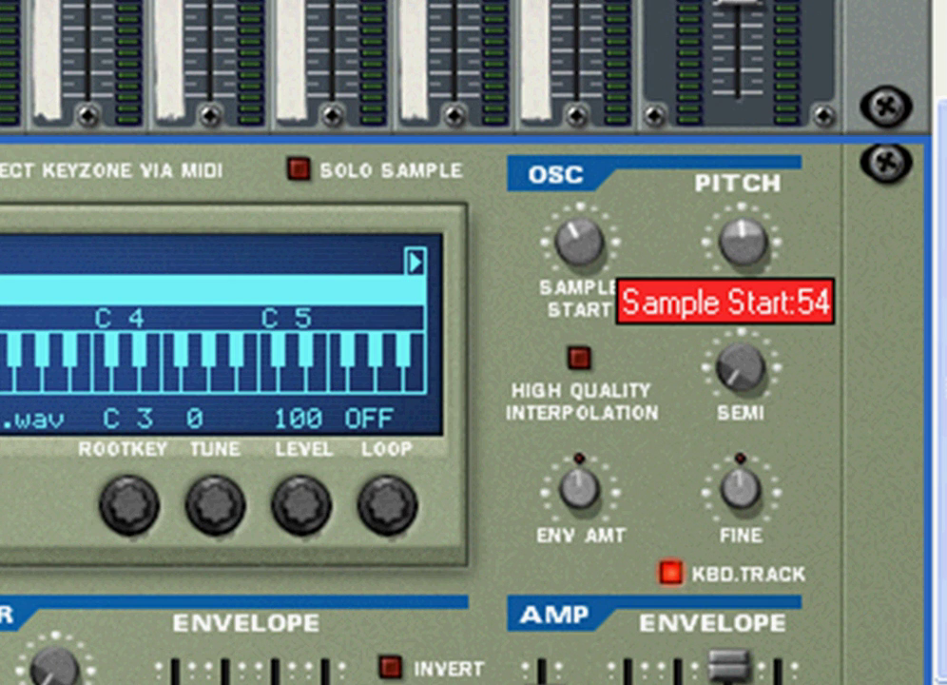
drag(589, 4, 590, 4)
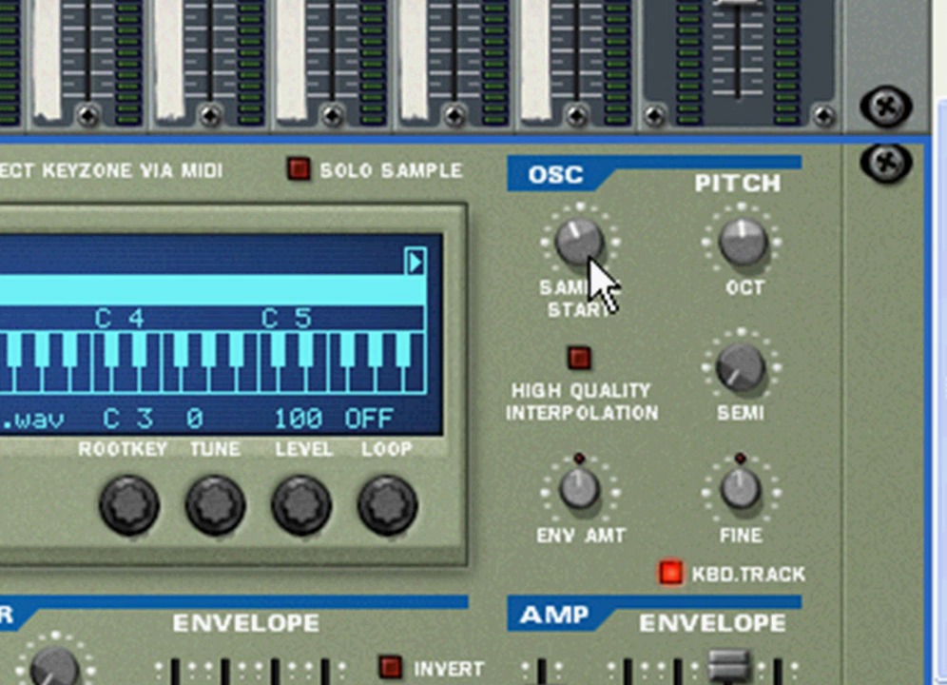
mouse_move(591, 259)
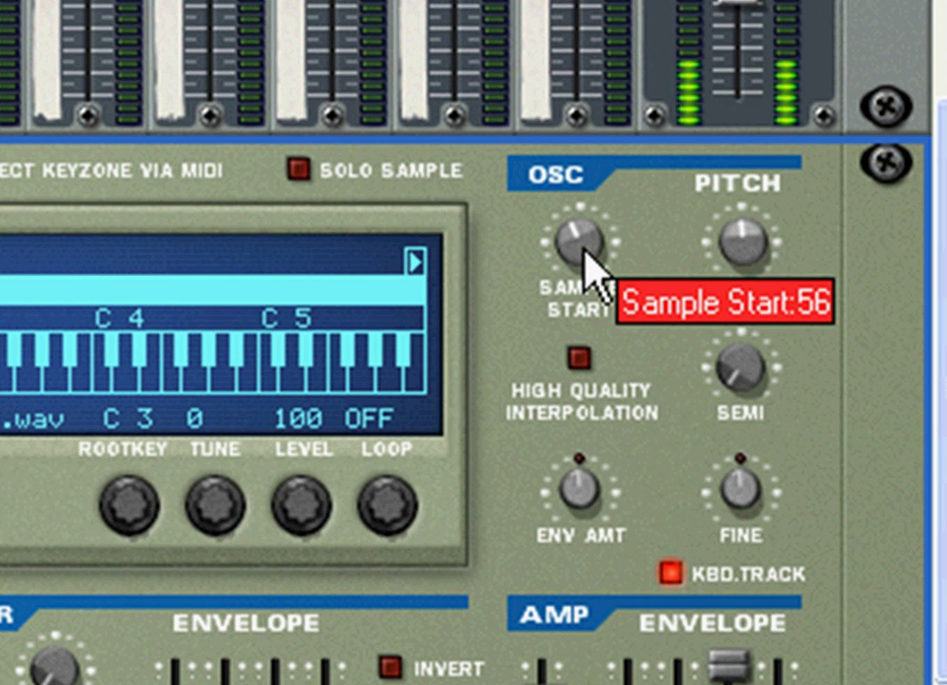
Audition the NN-19 with Sample Start raised to 69, and return Sample Start to its minimum.
drag(585, 250, 587, 179)
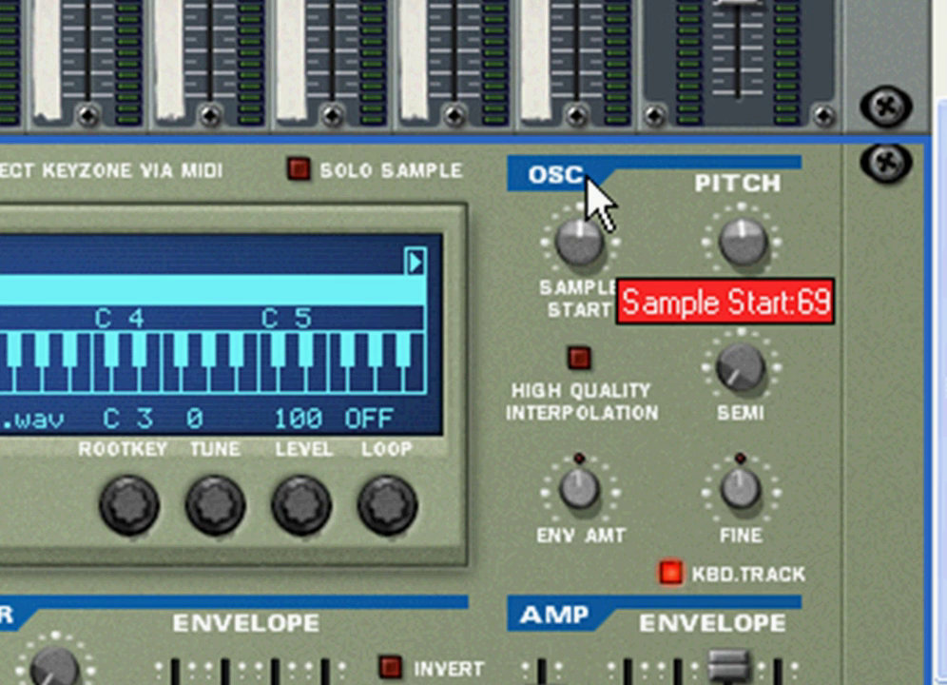
drag(587, 177, 569, 683)
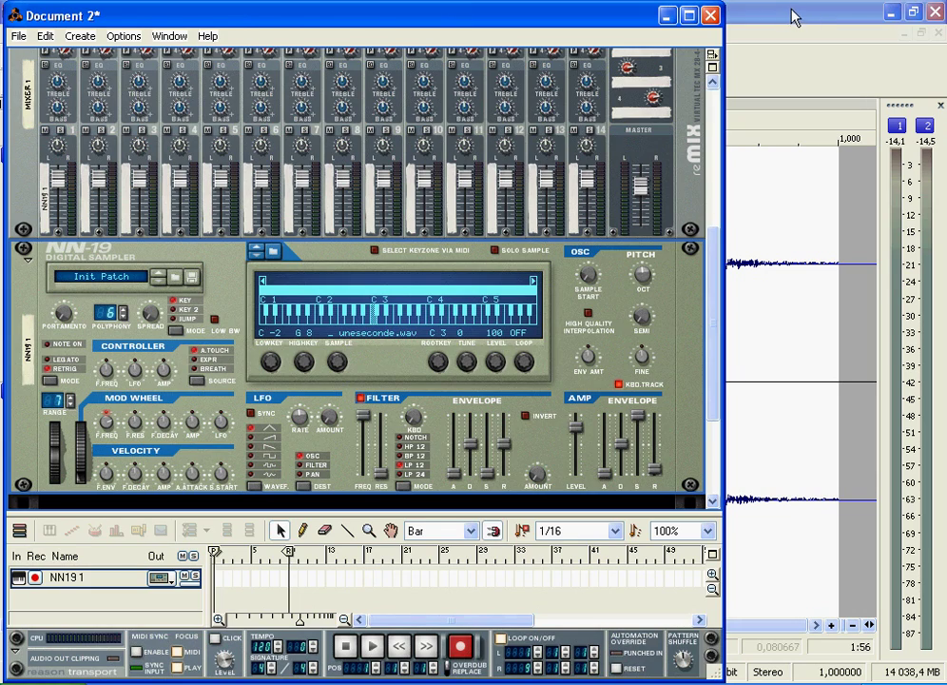
Switch to Sound Forge, extend the loop region over the entire sample, and play it once with looped playback turned off.
click(794, 19)
drag(110, 124, 837, 124)
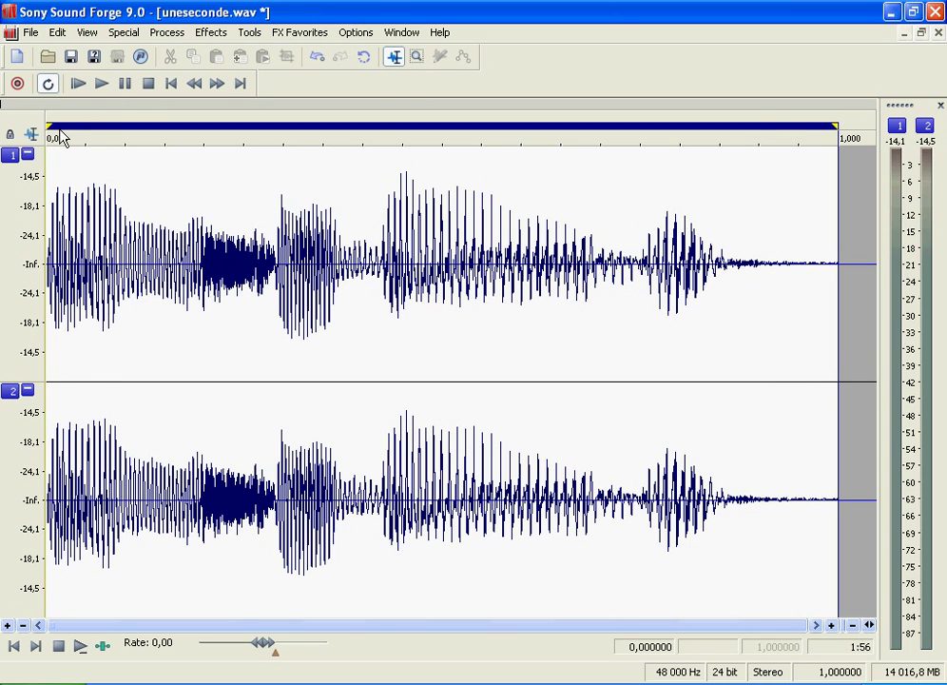
mouse_move(54, 125)
mouse_down()
mouse_move(281, 135)
mouse_move(47, 135)
mouse_up()
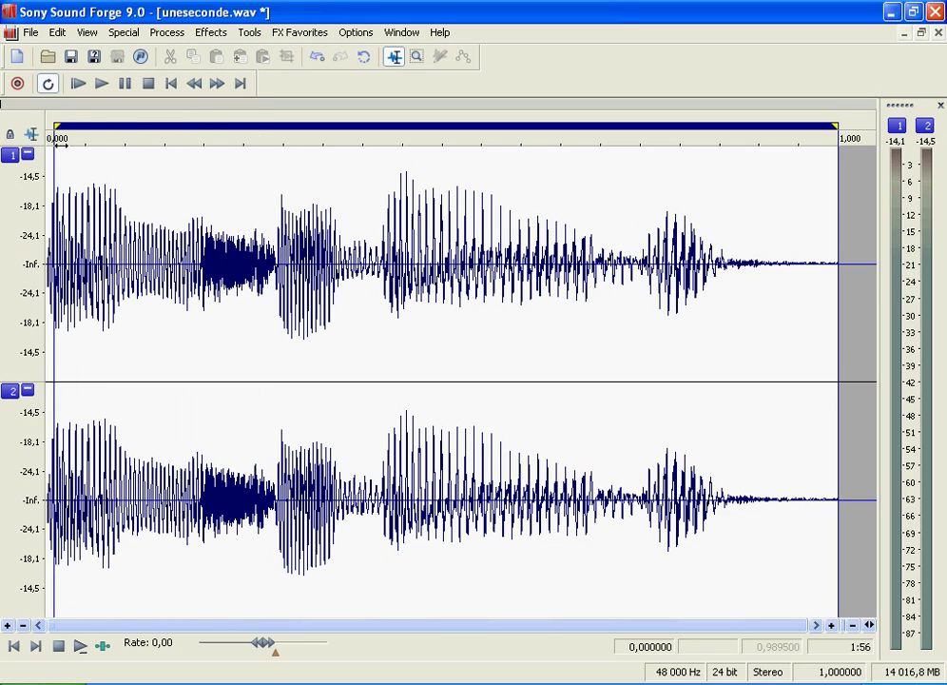
click(47, 85)
click(102, 86)
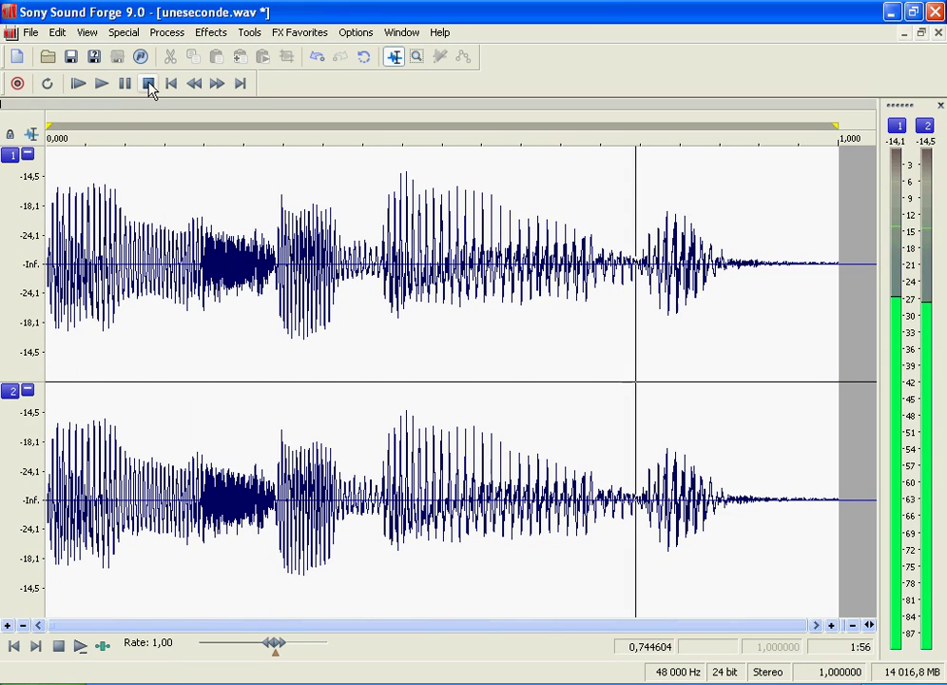
click(149, 85)
Move the region's start to about 0.26 s, audition the sample from there, and return the start to the sample's beginning.
drag(48, 130, 198, 130)
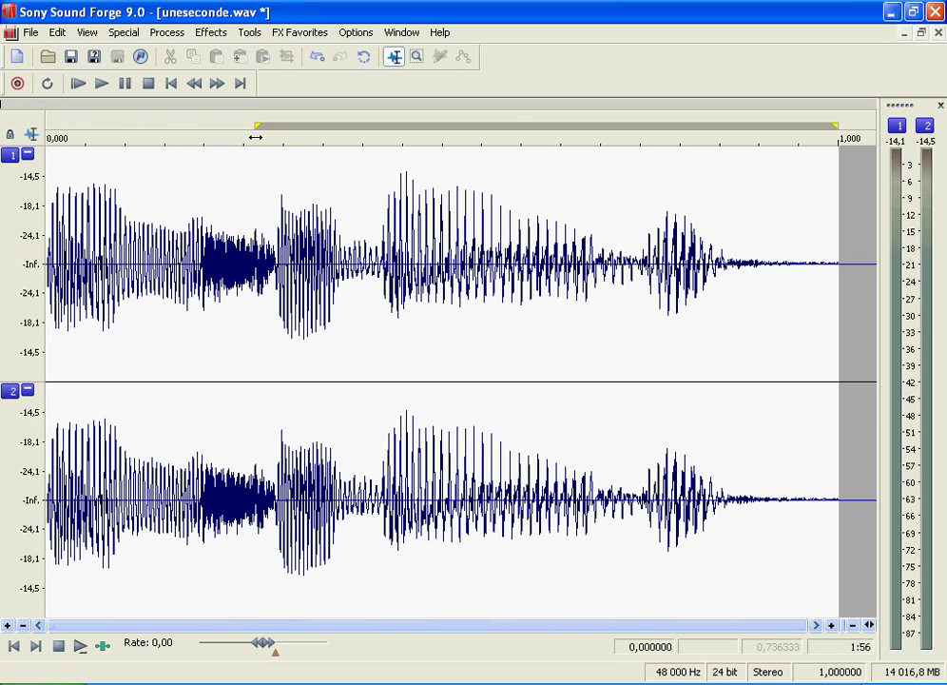
click(259, 175)
click(111, 85)
click(150, 85)
click(102, 84)
click(101, 83)
click(150, 84)
drag(255, 131, 235, 122)
Shorten the Sound Forge region to about 0.12 s at the sample's beginning and audition it with looped playback turned on.
click(510, 665)
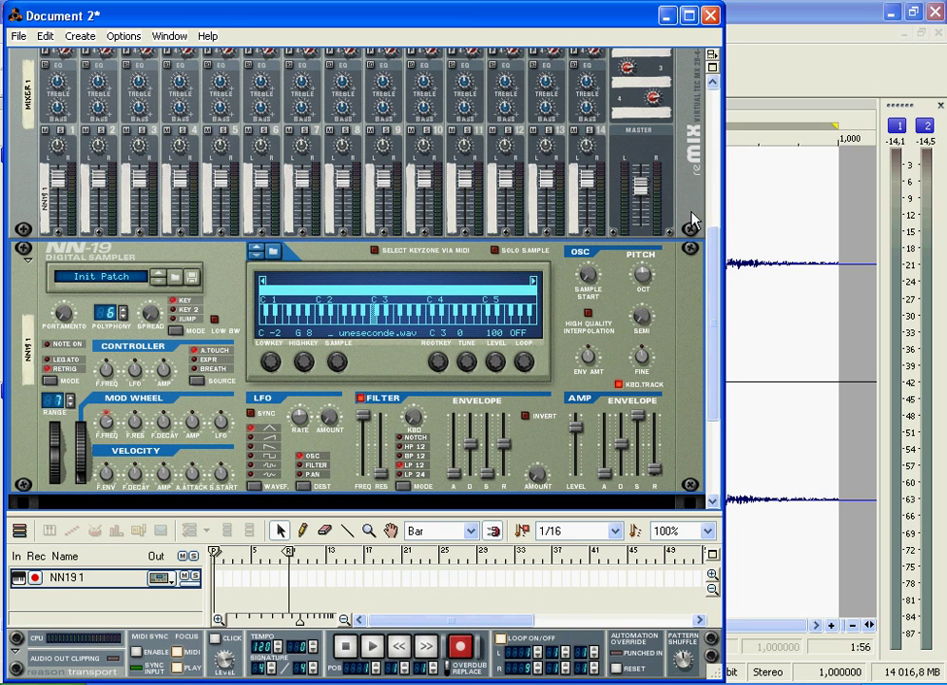
click(739, 61)
mouse_move(835, 127)
mouse_down()
mouse_move(116, 133)
mouse_move(140, 125)
mouse_up()
click(46, 83)
click(78, 83)
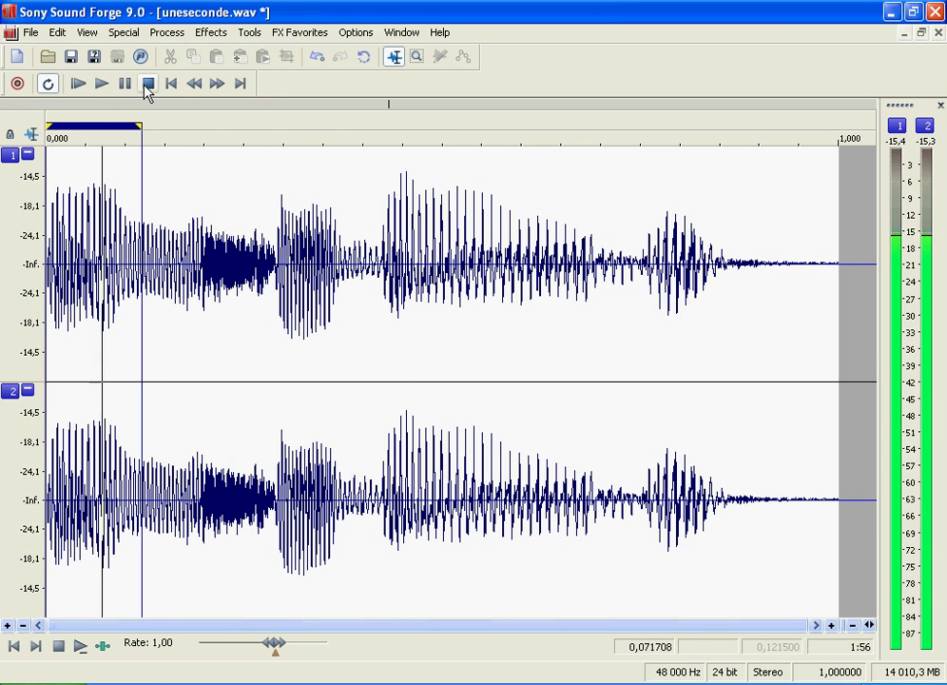
click(148, 84)
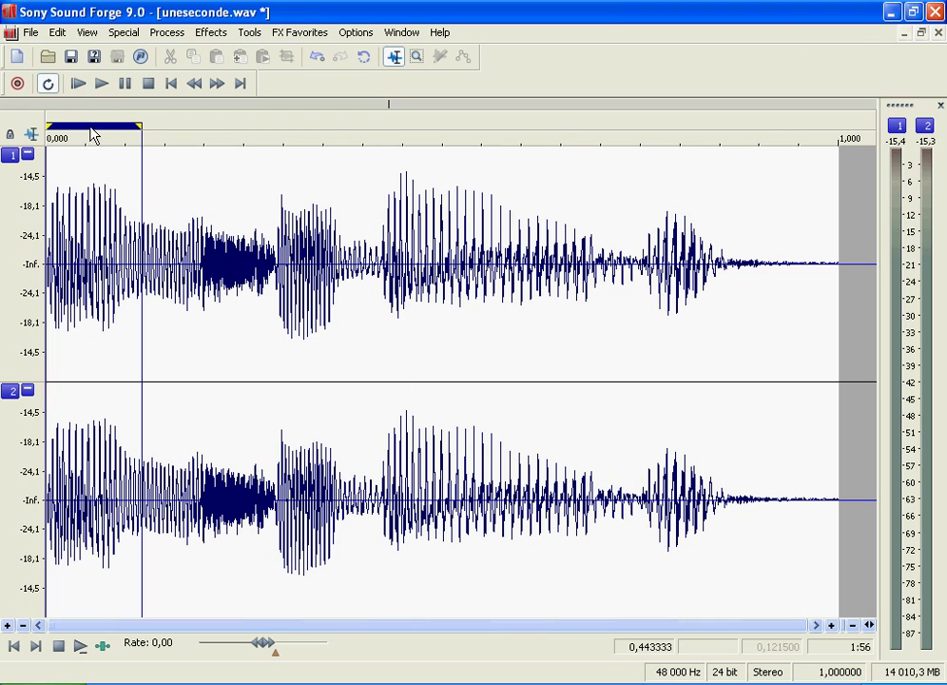
Play the short loop while sliding it along the waveform, and return it to the sample's beginning.
click(79, 83)
drag(90, 130, 53, 138)
click(148, 84)
Switch to Reason, show the sequencer's edit view enlarged, and draw consecutive 1/16 notes on C3 through the first bar.
key(alt+Tab)
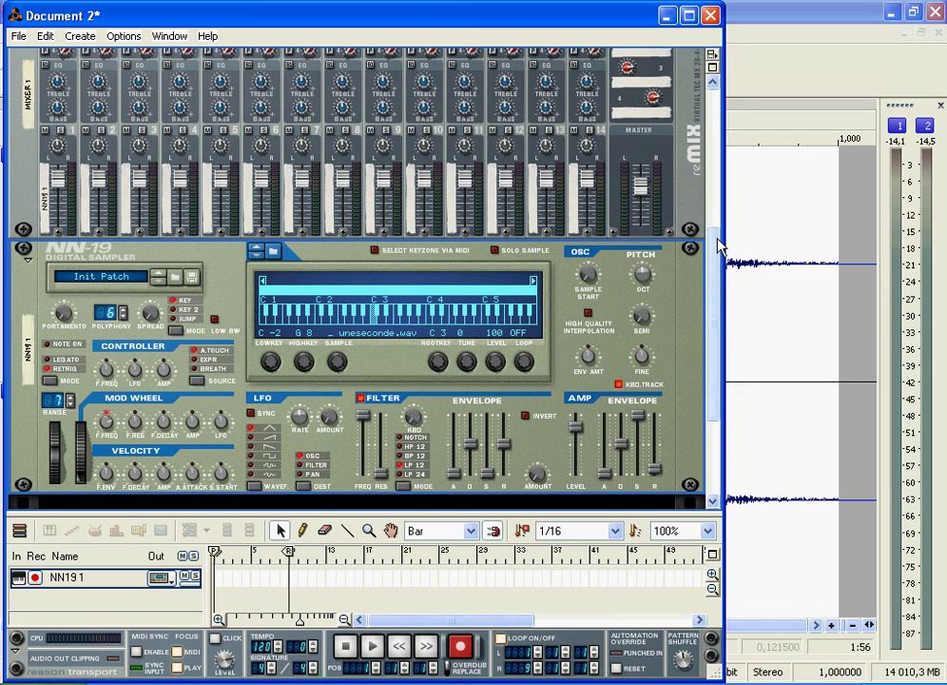
scroll(211, 511, down, 1)
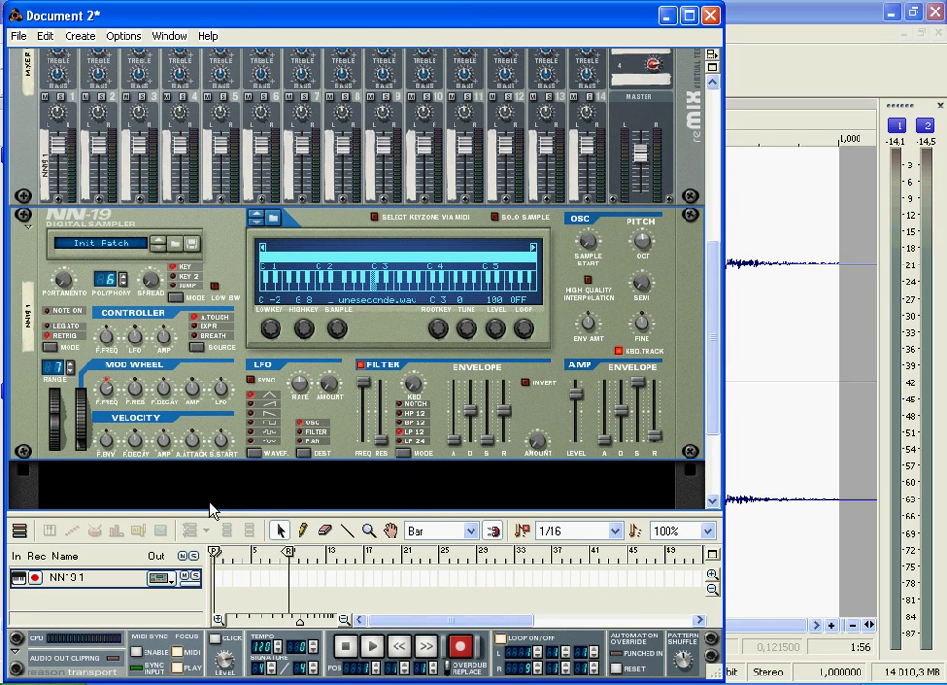
click(19, 530)
drag(341, 514, 346, 342)
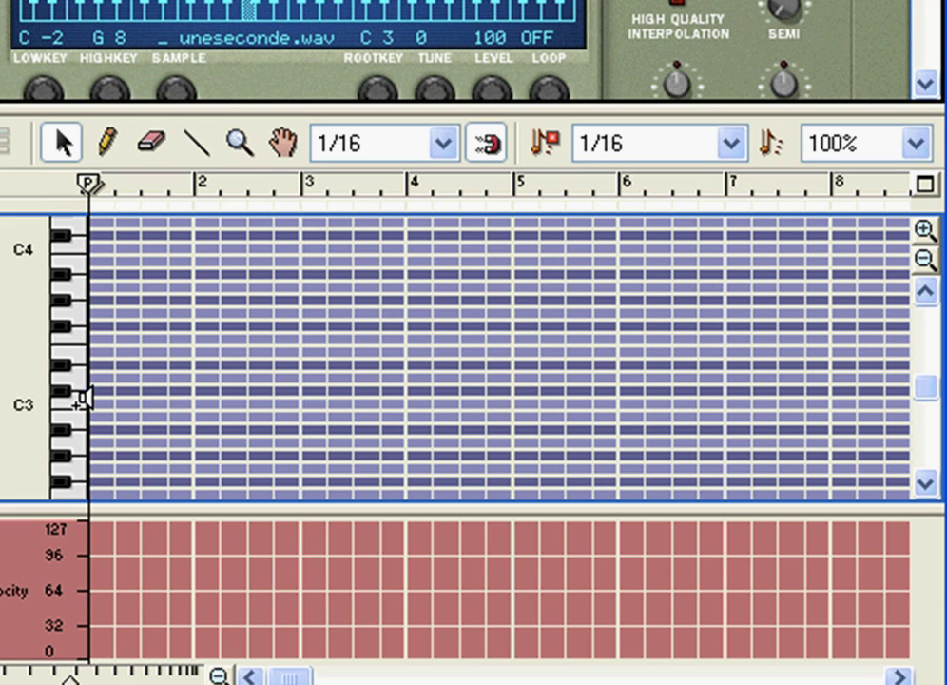
drag(85, 678, 0, 678)
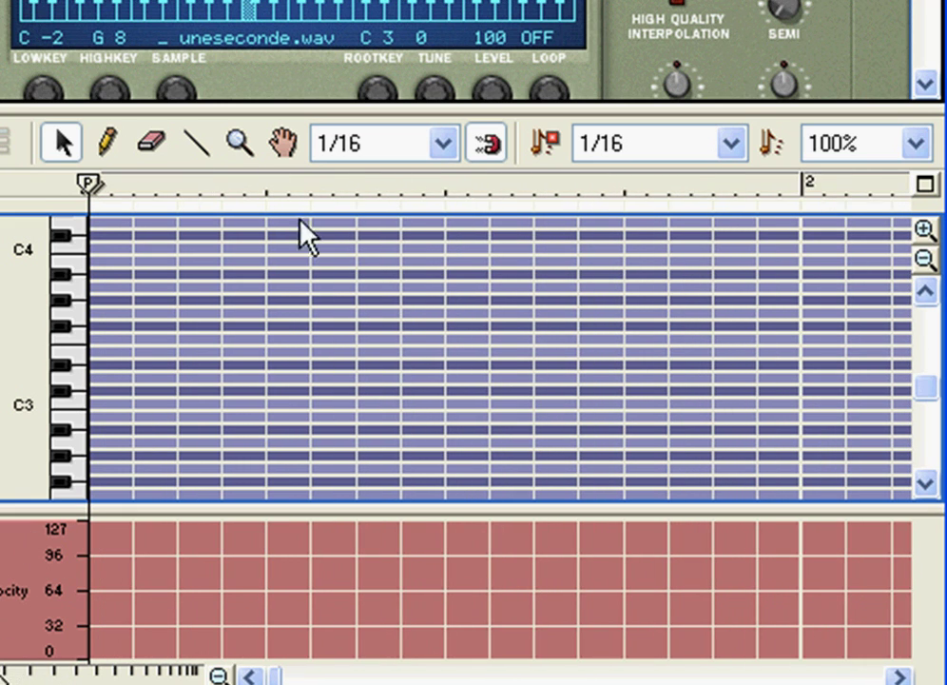
click(116, 143)
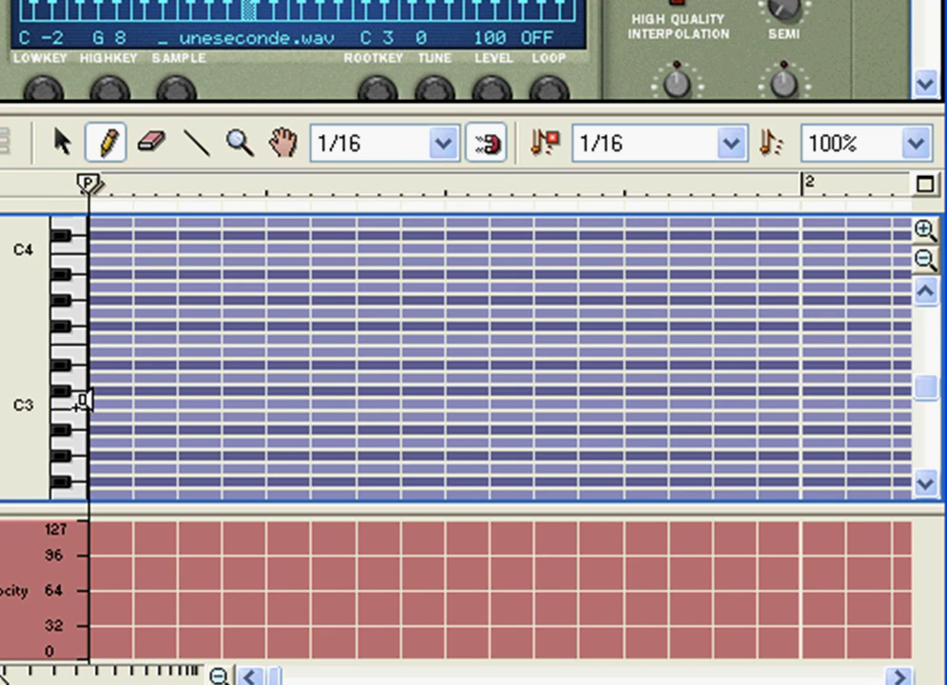
click(116, 404)
key(space)
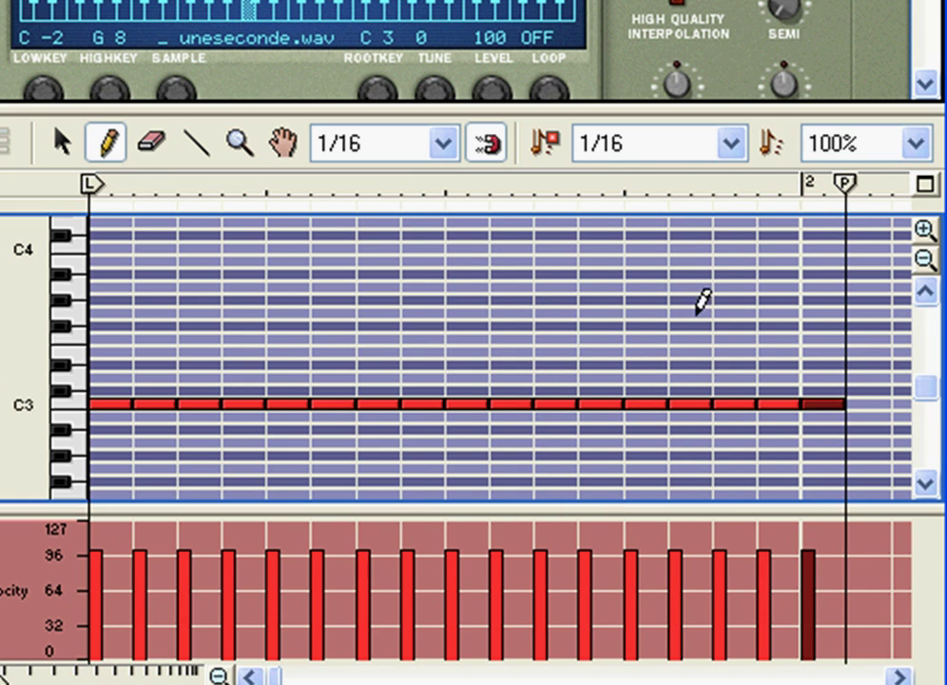
Delete the extra C3 note at the start of bar 2 and set the right locator to bar 2.
click(63, 142)
drag(803, 355, 852, 444)
key(Delete)
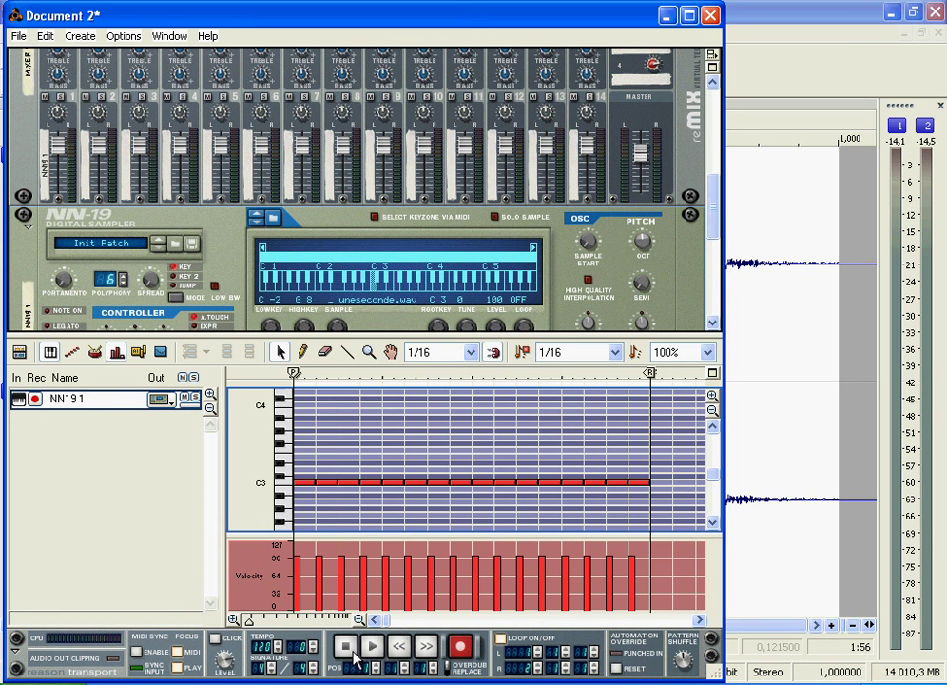
Enlarge the rack area above the sequencer and audition the one-bar C3 pattern.
drag(243, 620, 266, 623)
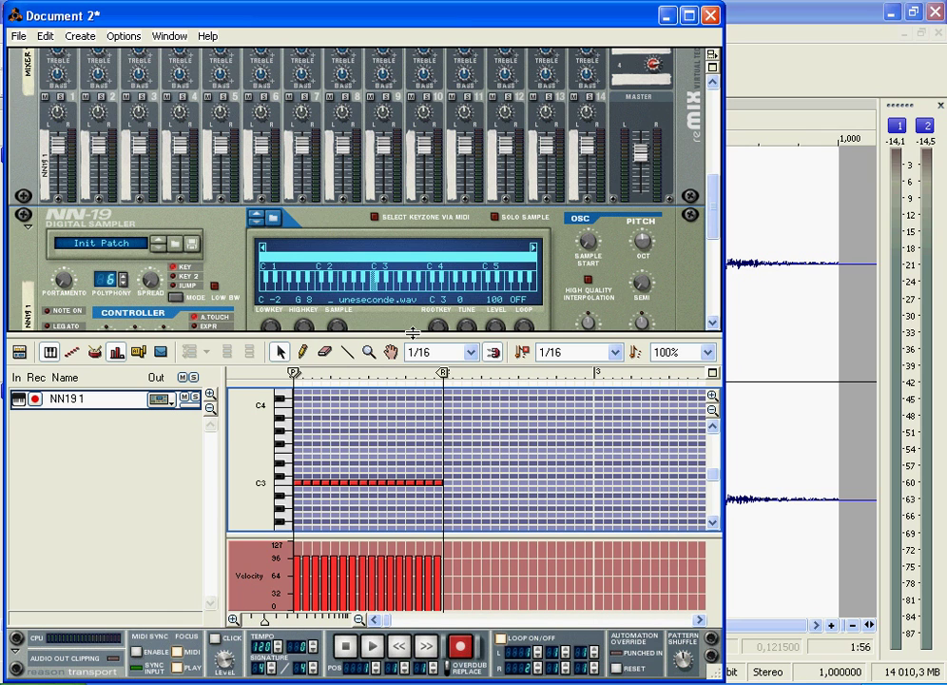
drag(412, 332, 407, 377)
key(space)
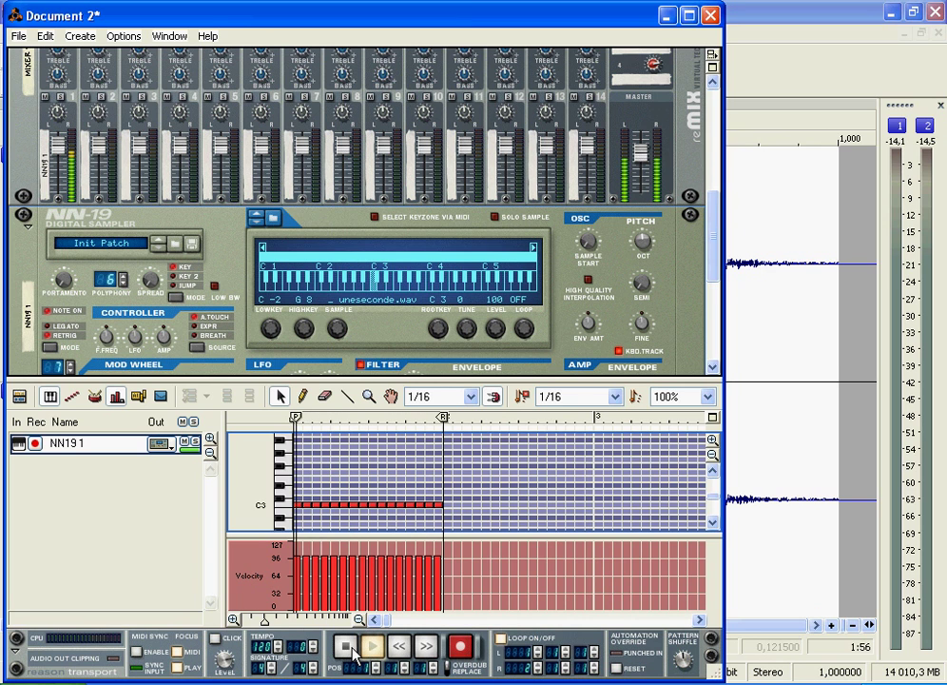
double_click(347, 646)
Switch to Sound Forge, lengthen the loop region to about 0.137 s and audition it.
click(827, 10)
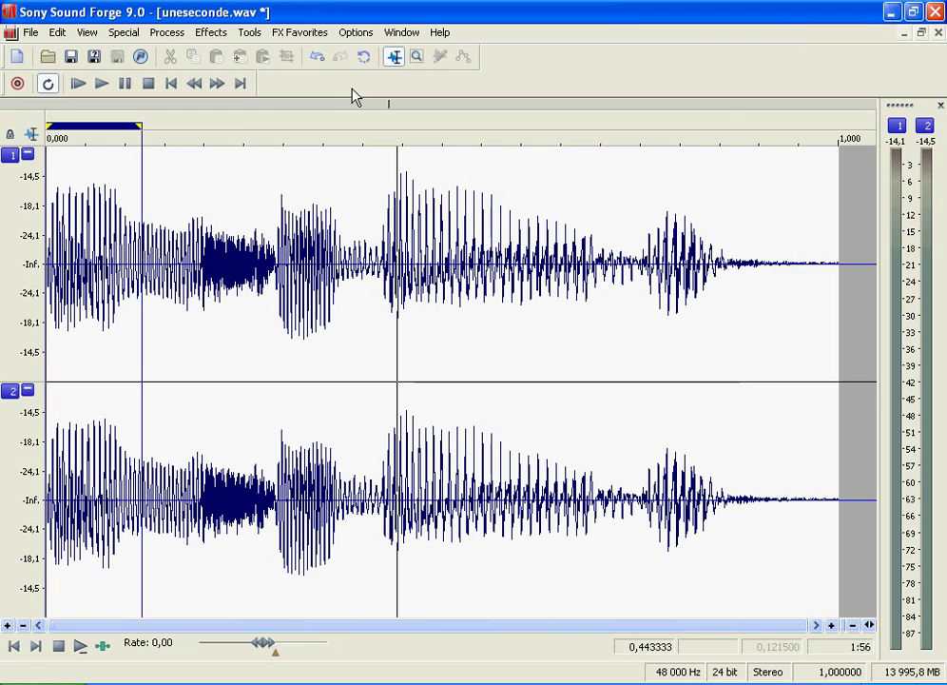
drag(141, 126, 152, 125)
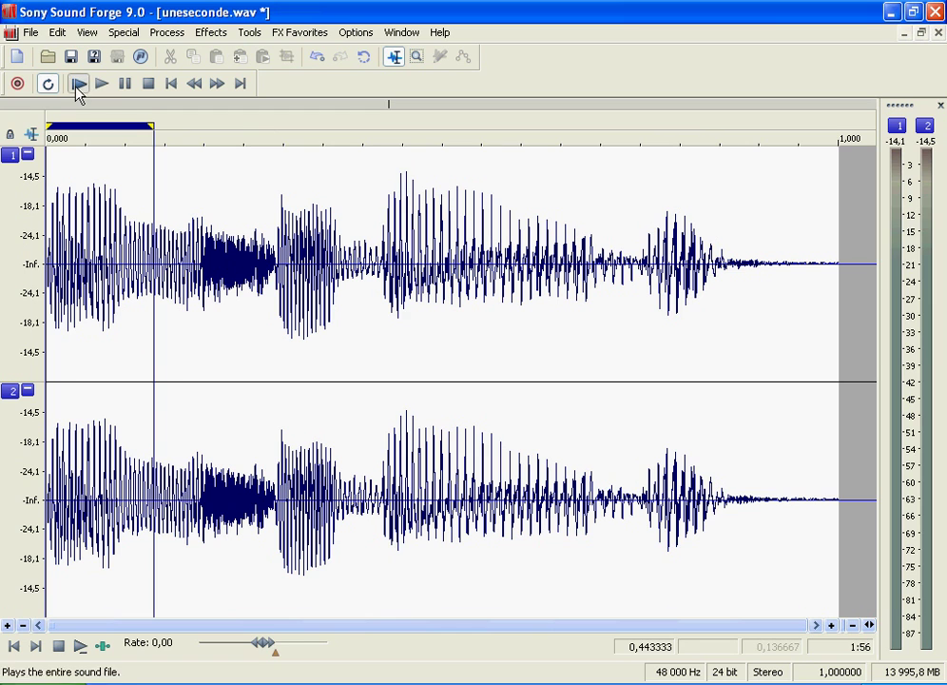
click(80, 86)
click(148, 85)
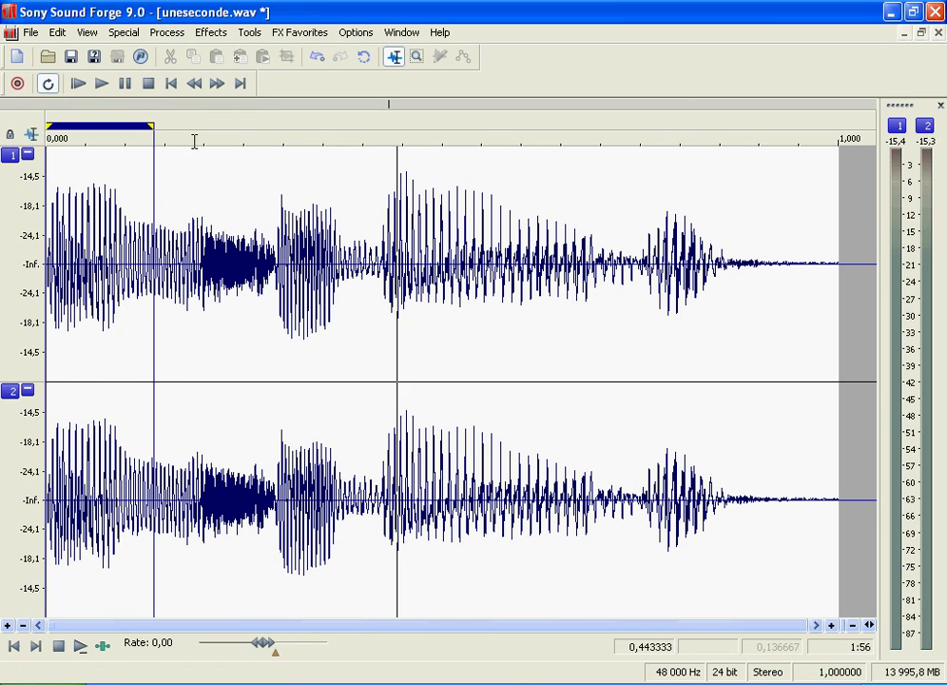
Switch to Reason, examine individual C3 notes in the pattern, and play the bar for comparison with the Sound Forge loop.
key(alt+Tab)
drag(264, 619, 247, 620)
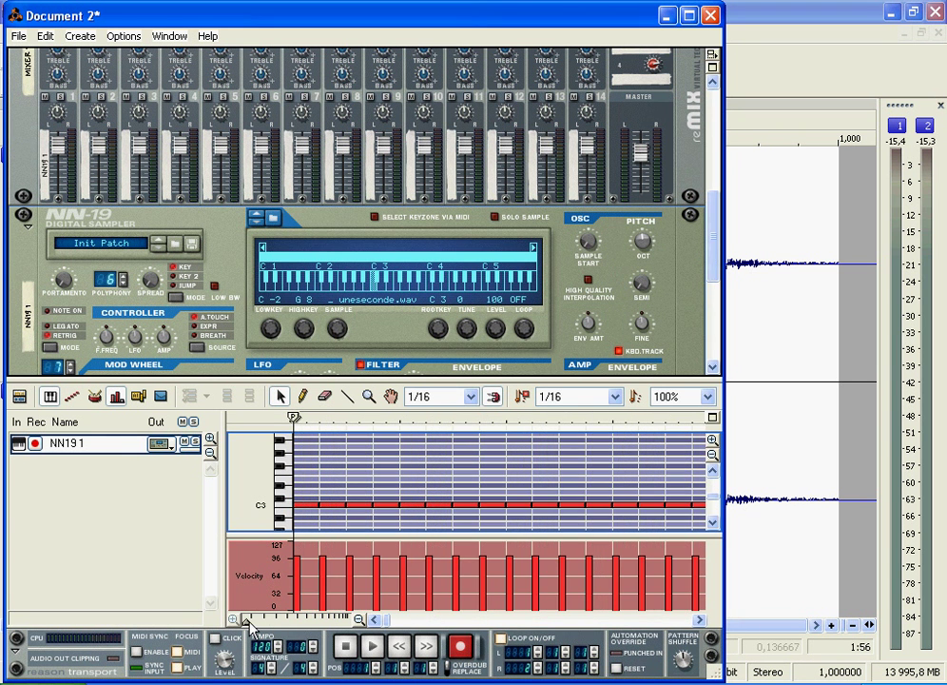
click(287, 501)
click(337, 505)
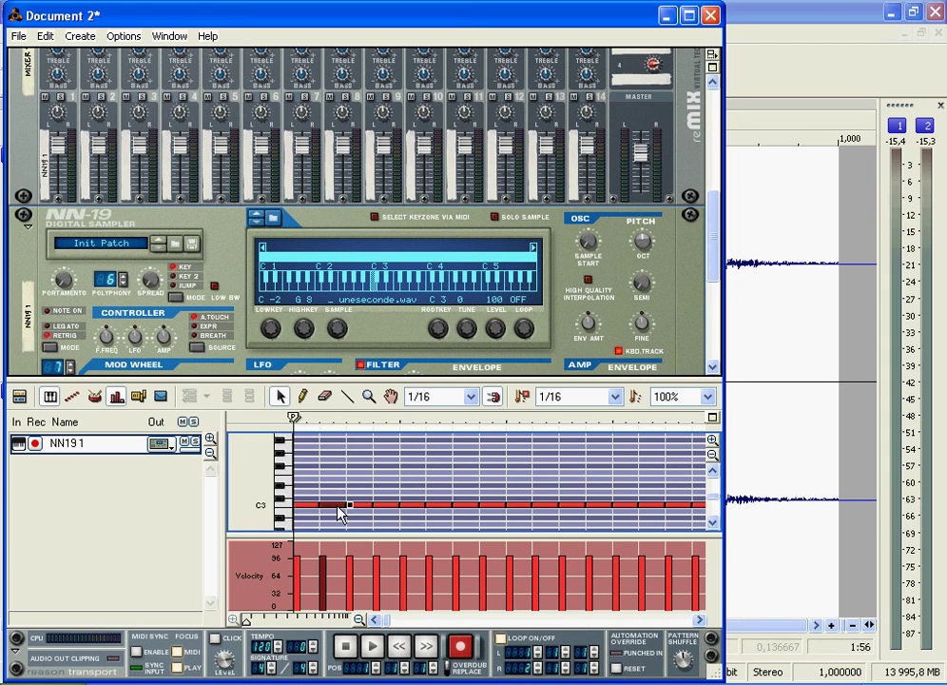
click(388, 504)
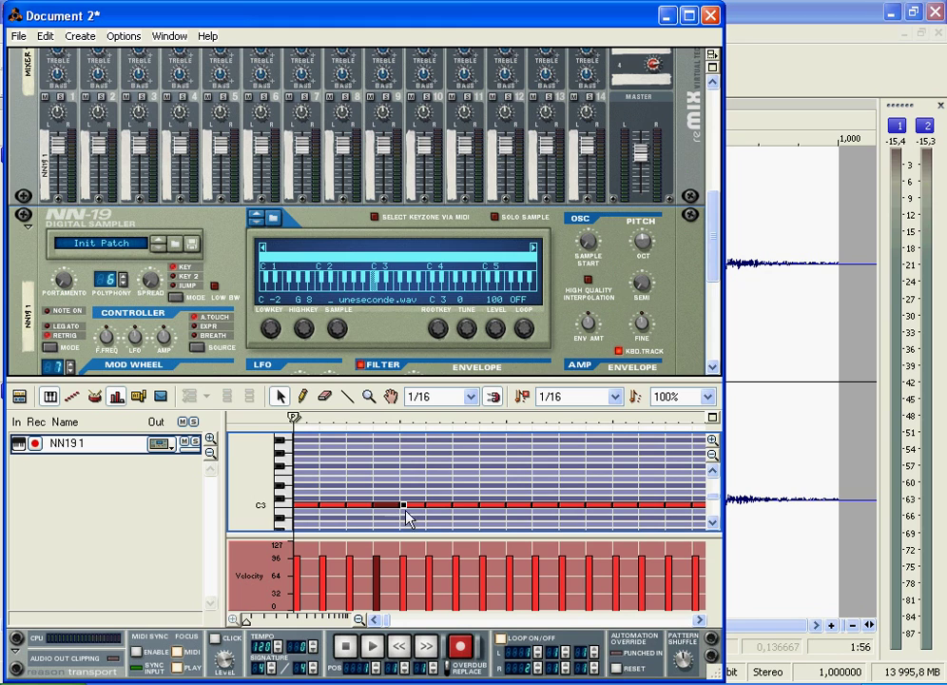
click(424, 505)
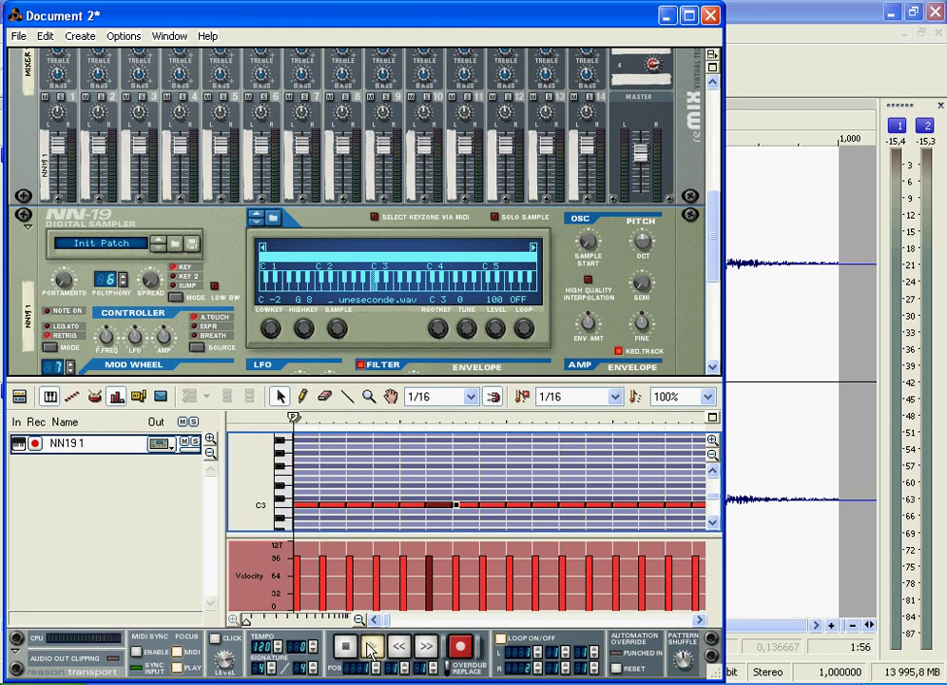
drag(248, 622, 259, 624)
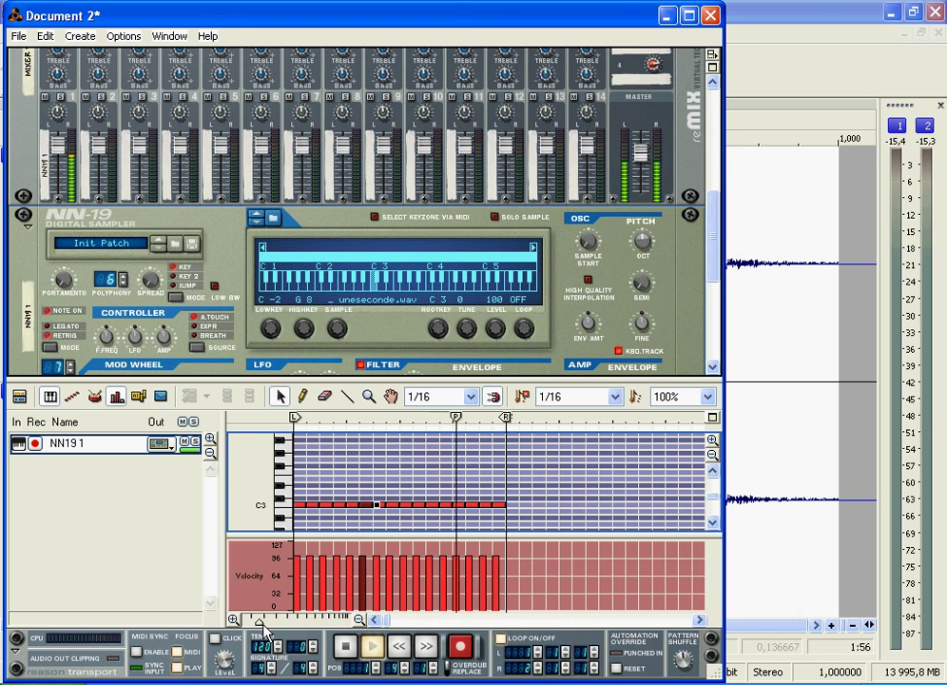
click(343, 648)
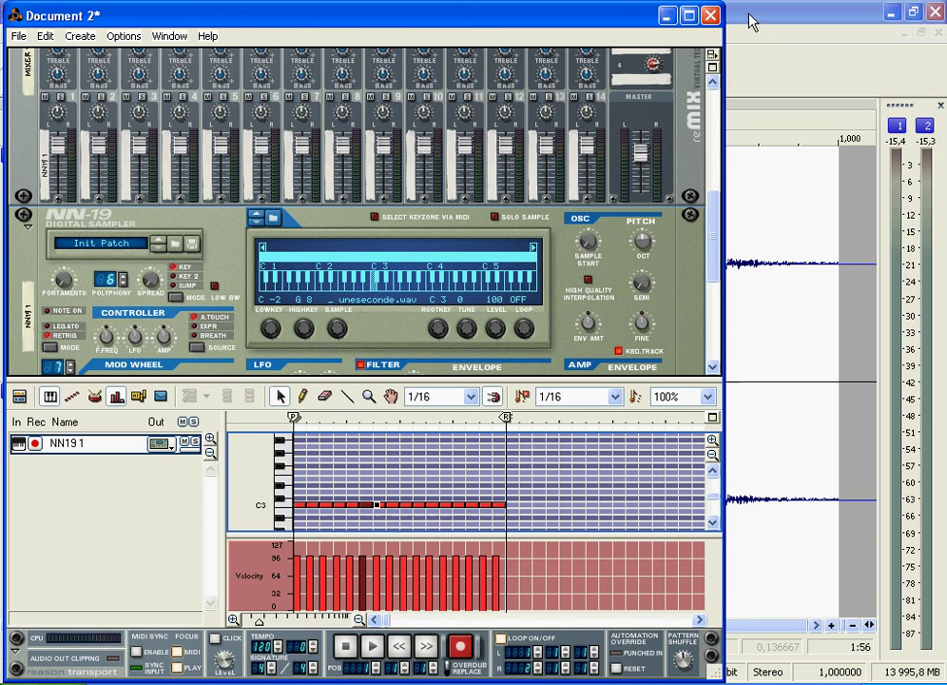
Switch to Sound Forge, slide the loop region along the waveform and return it to the sample's beginning.
click(751, 21)
drag(106, 132, 74, 163)
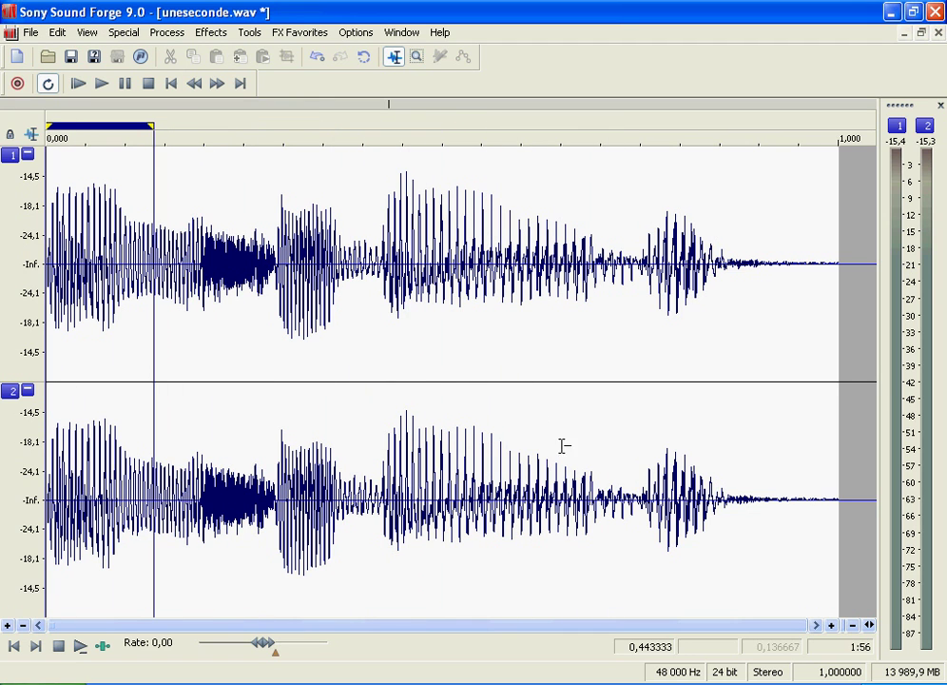
Switch to Reason, play the pattern while sweeping the NN-19's Sample Start, return it to 0, and clear the note selection.
key(alt+Tab)
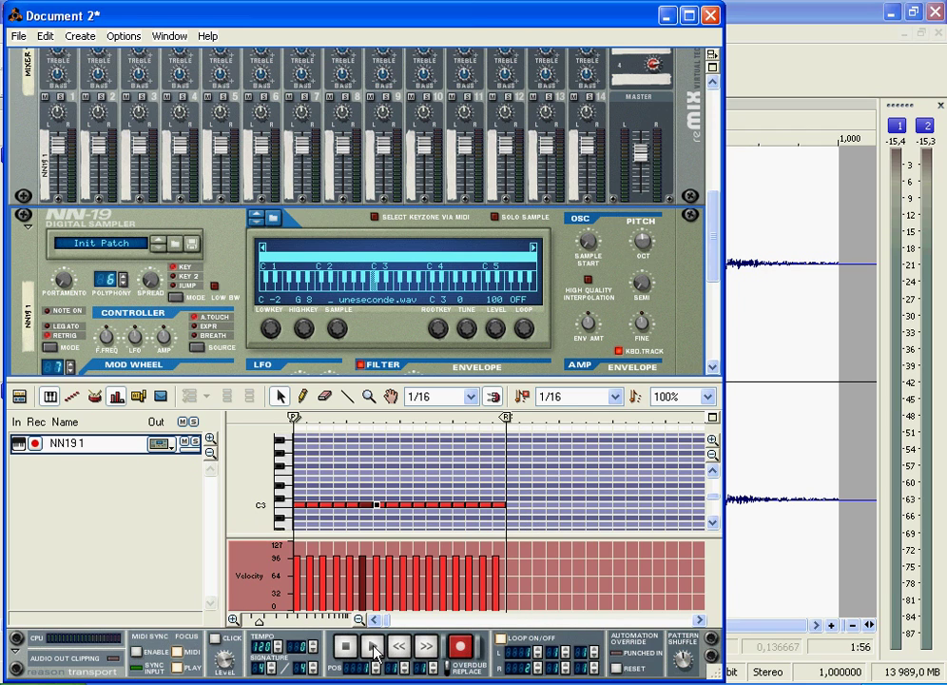
drag(588, 241, 423, 465)
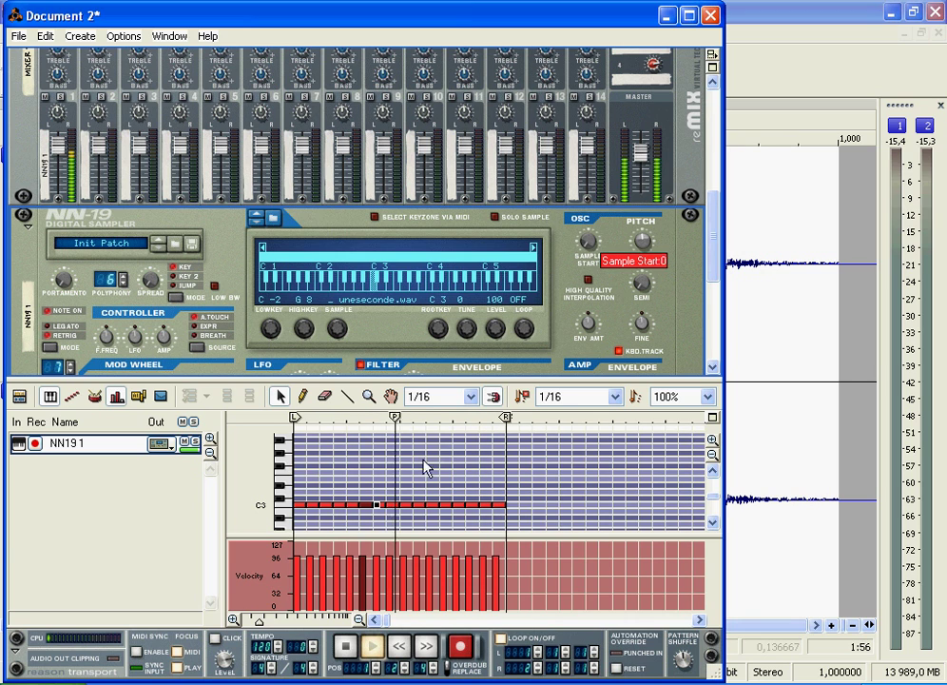
click(369, 645)
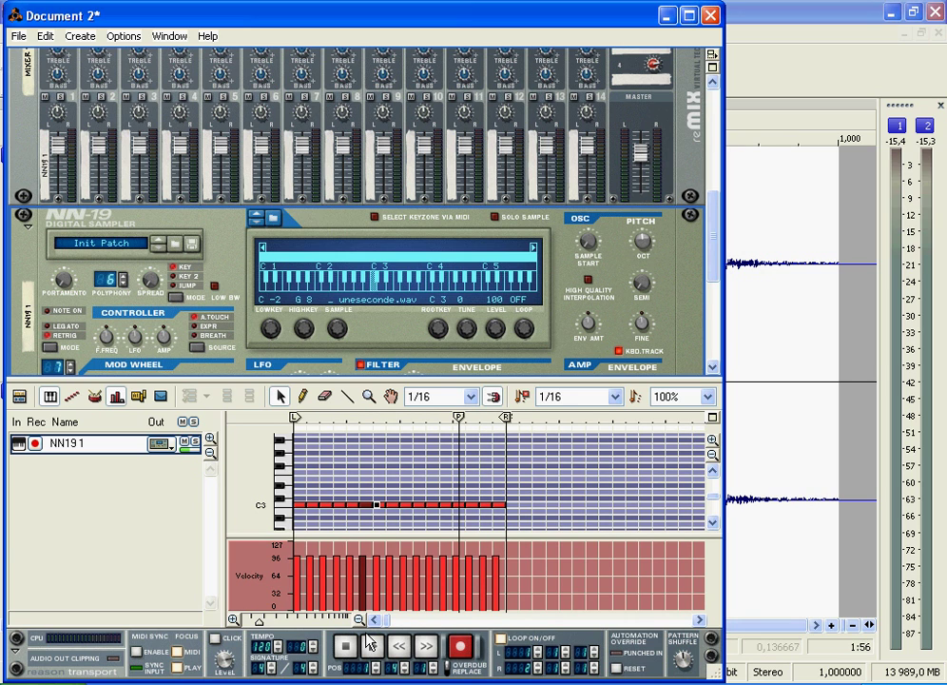
click(350, 489)
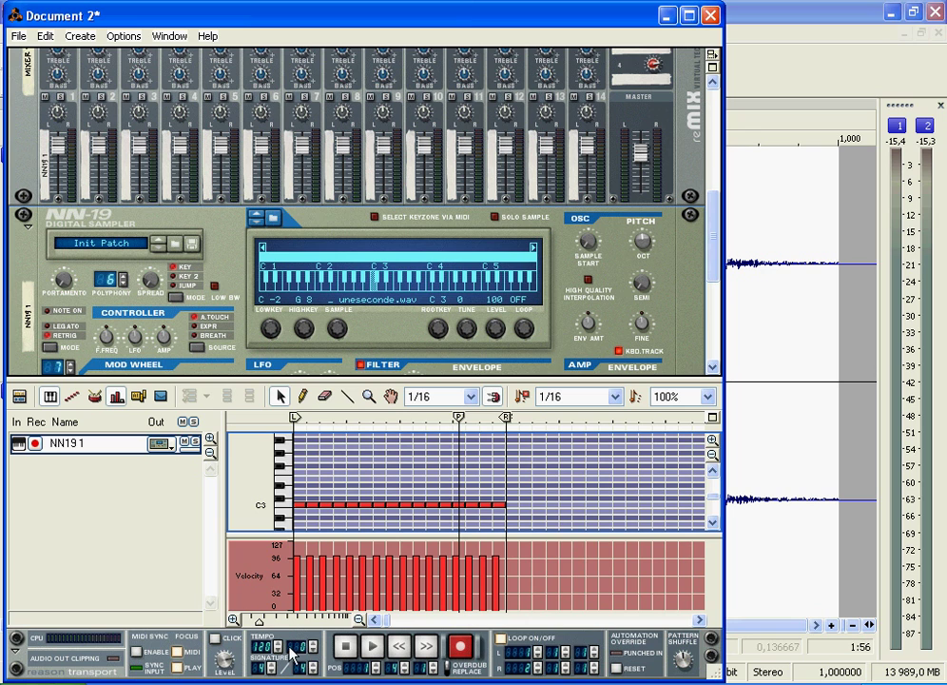
Set the song tempo to 240 and return the playback position to the start of the pattern.
drag(269, 654, 280, 568)
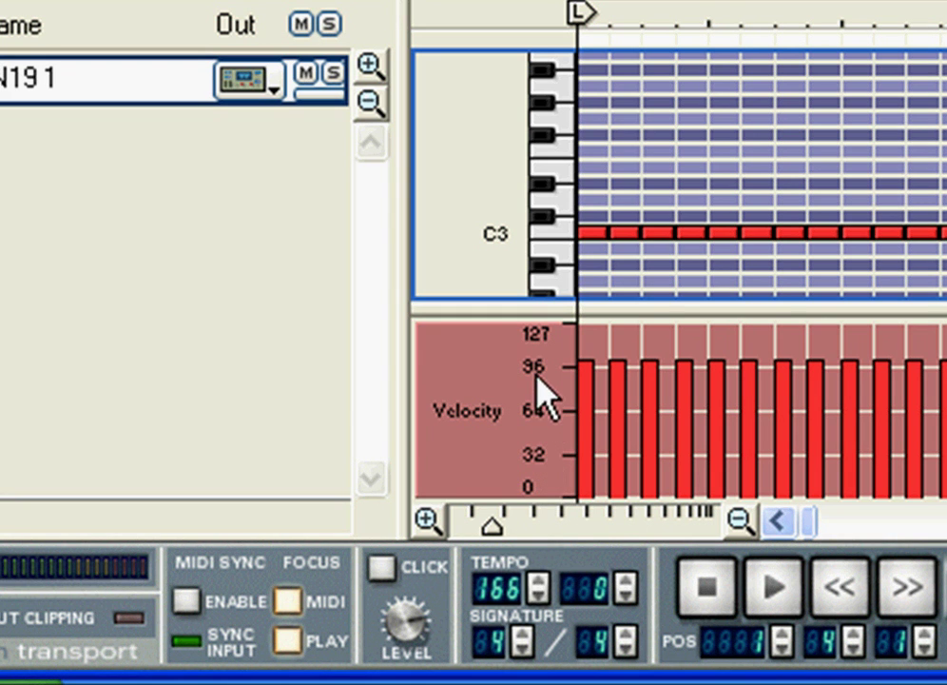
drag(537, 376, 552, 54)
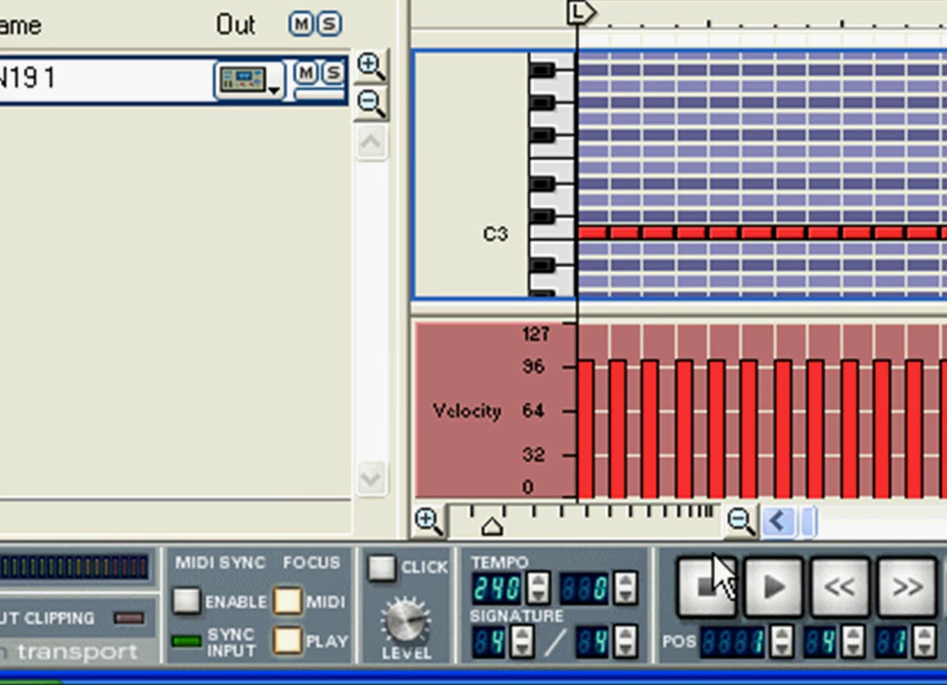
click(708, 588)
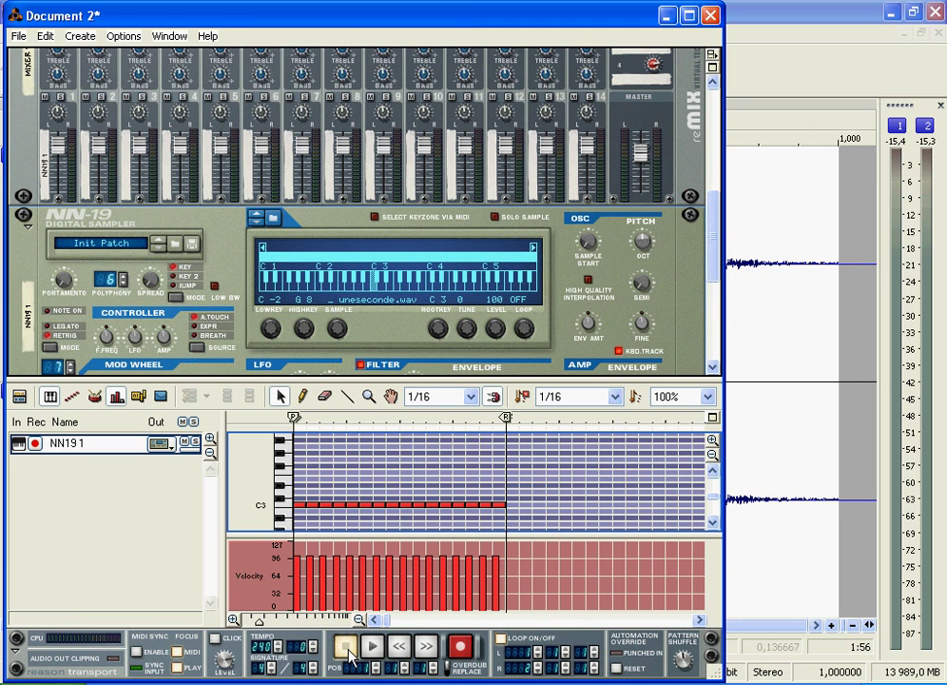
Switch to Sound Forge, shorten the loop region at the sample's beginning to about 0.070 s, and play it.
click(348, 649)
click(801, 347)
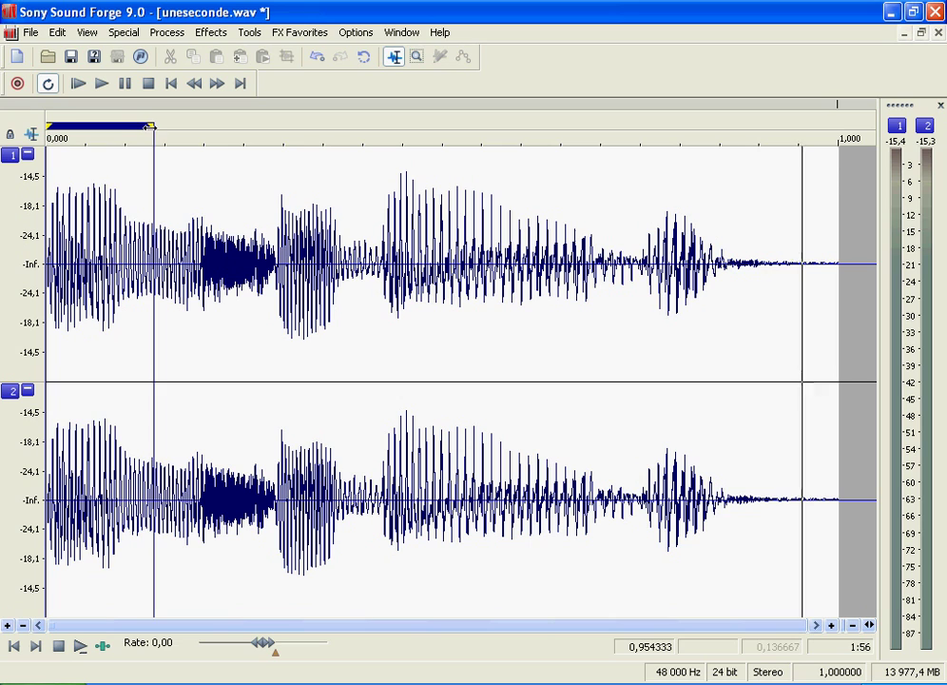
drag(142, 126, 101, 128)
click(101, 84)
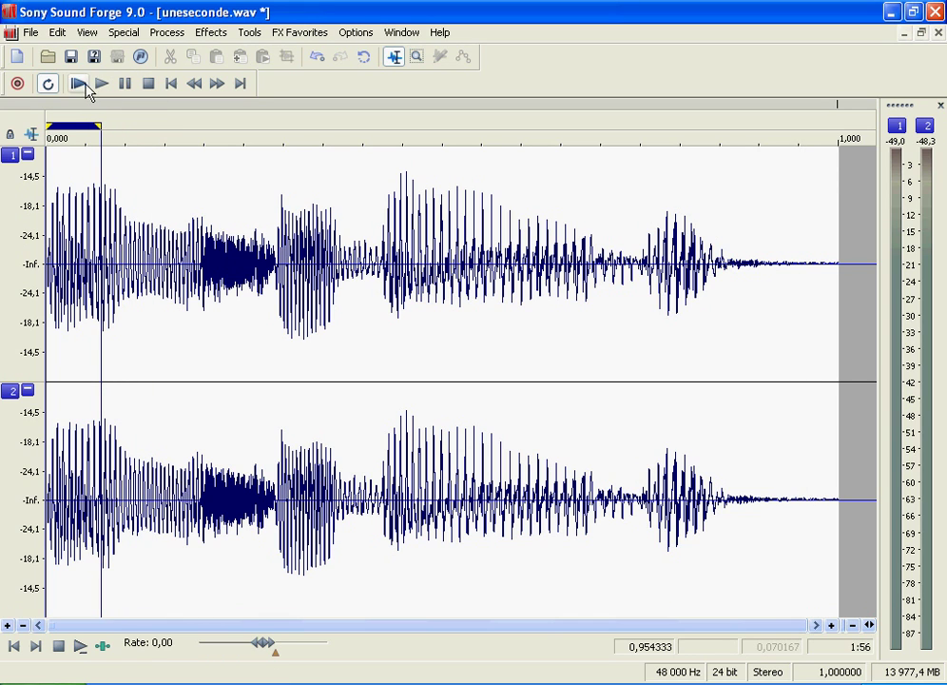
click(79, 85)
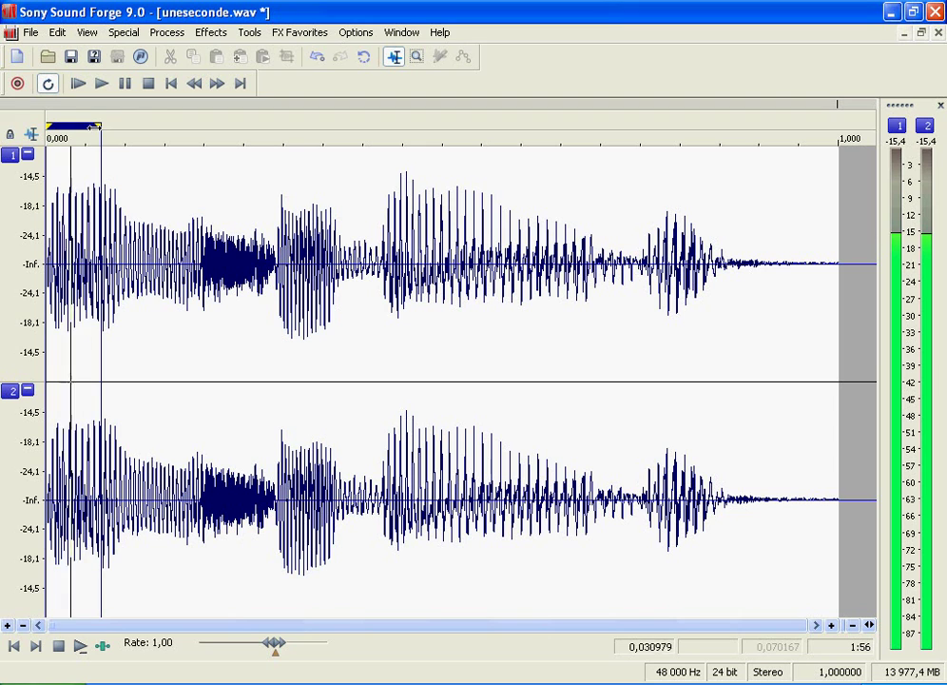
click(147, 84)
Switch to Reason and play the sixteenth-note pattern while sweeping the NN-19's Sample Start.
key(alt+Tab)
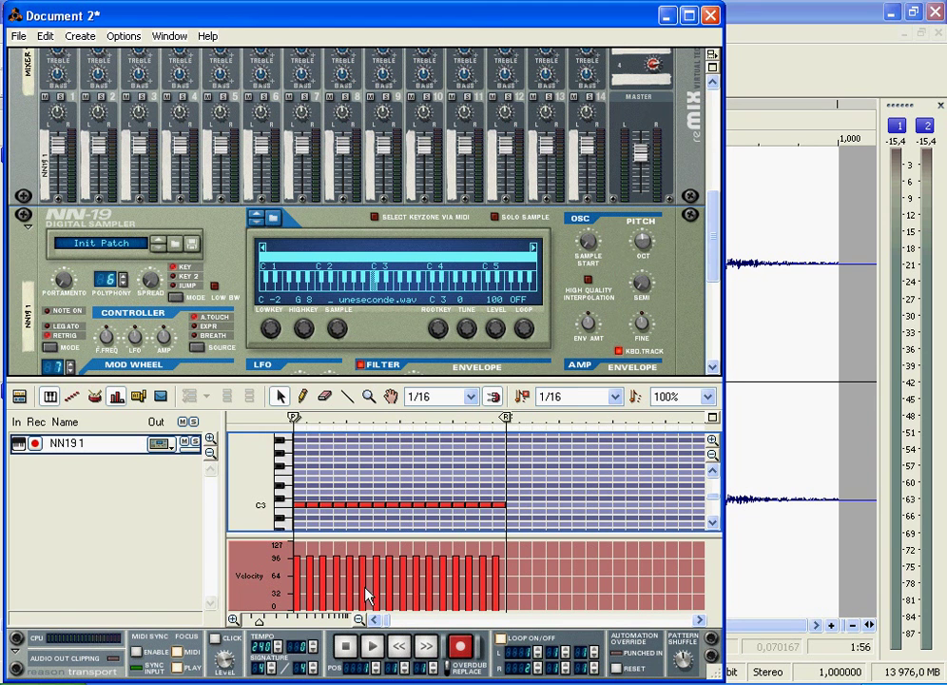
click(366, 647)
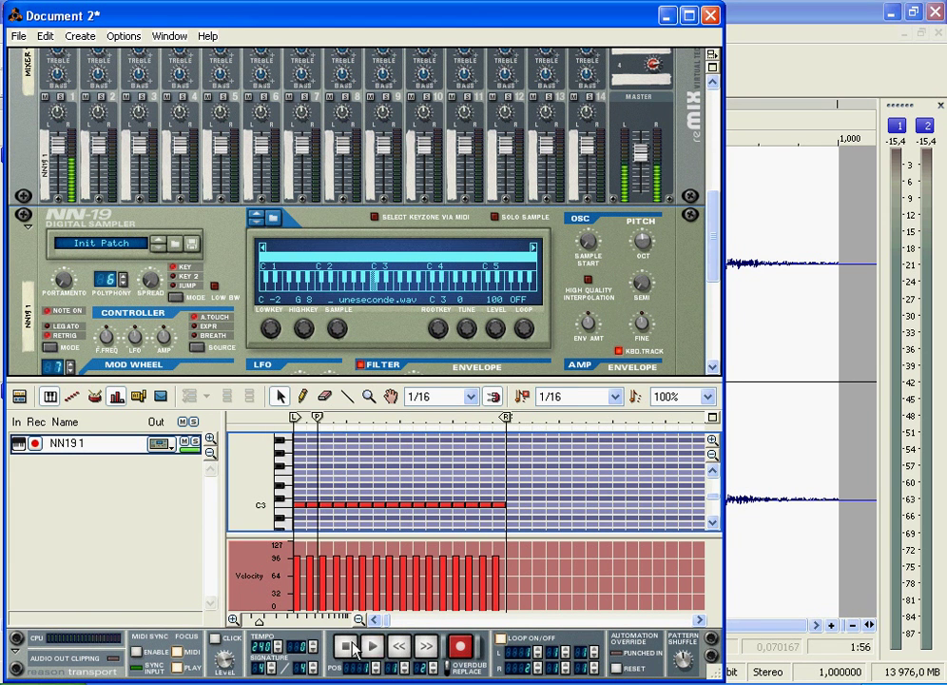
scroll(720, 233, up, 2)
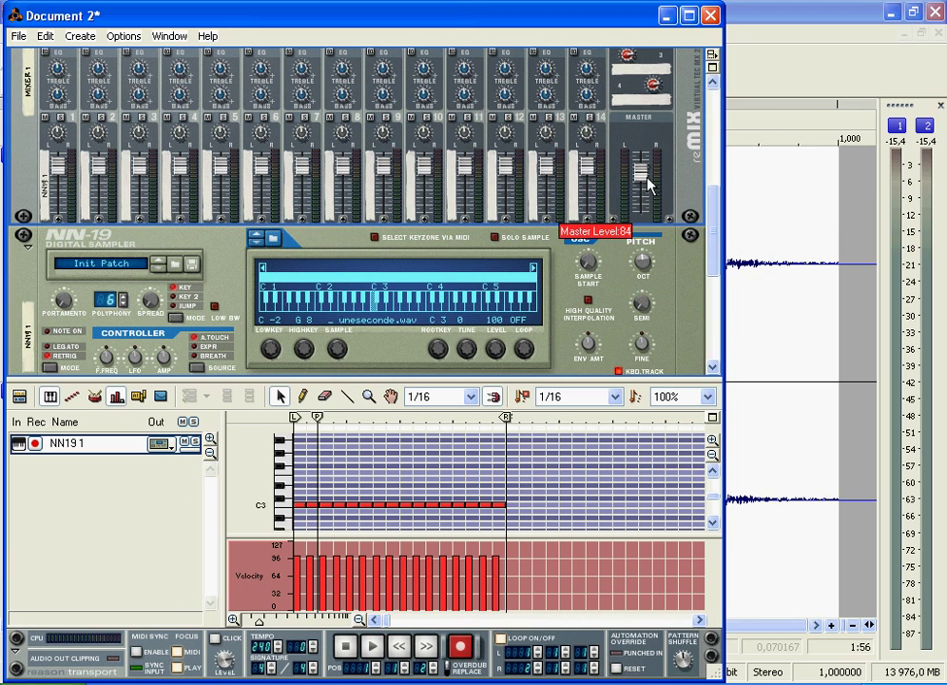
key(space)
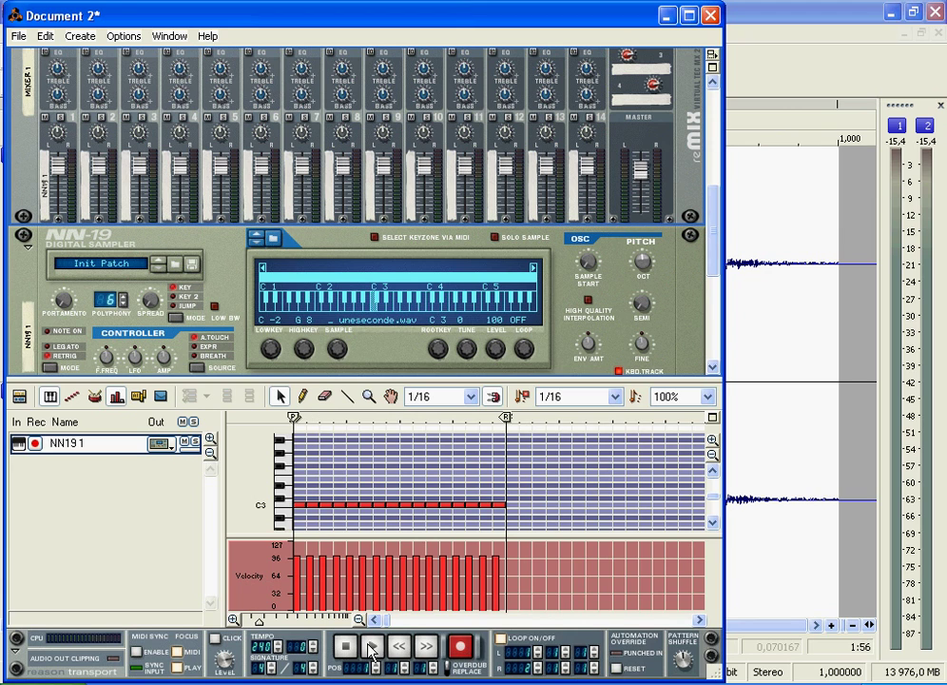
drag(592, 269, 567, 257)
key(space)
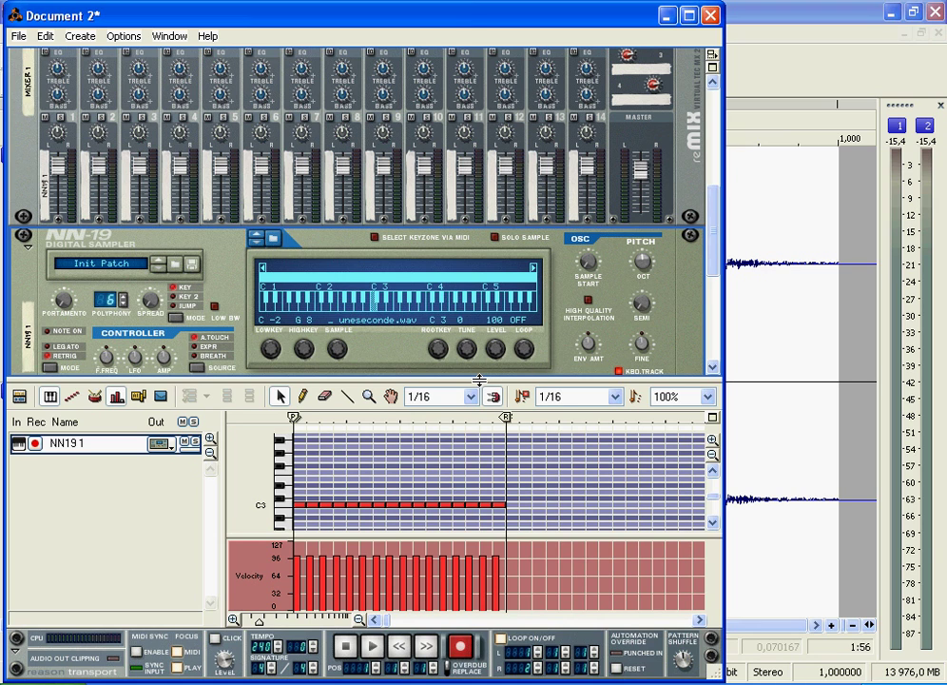
Enlarge the sequencer area and delete all the C3 notes in the bar.
drag(479, 380, 480, 331)
drag(533, 469, 291, 482)
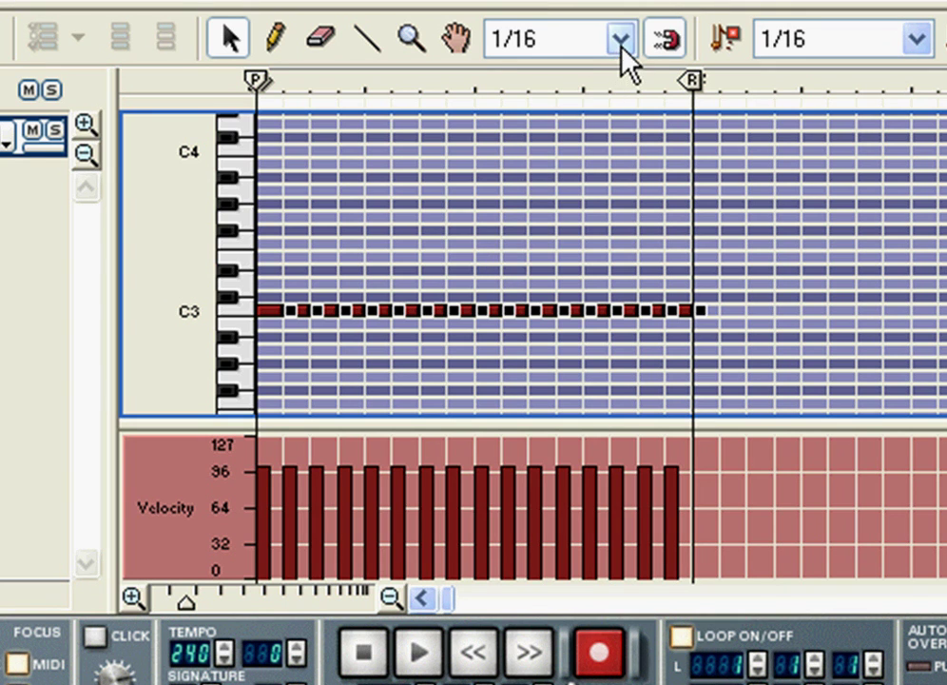
key(Delete)
Set the snap resolution to 1/64 and draw a single C3 note at the start of the bar.
click(621, 43)
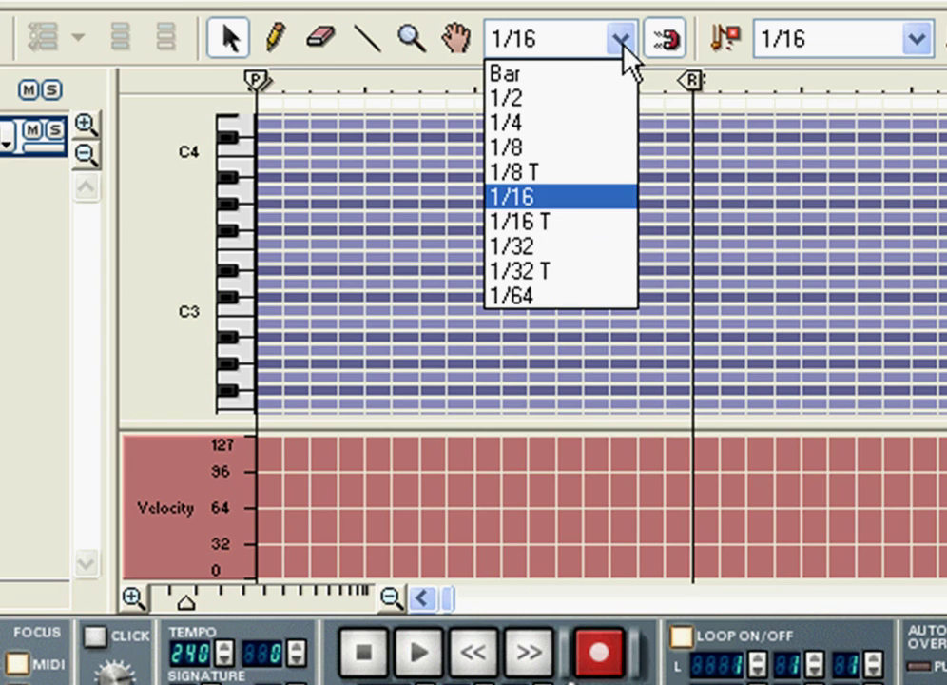
click(545, 298)
click(274, 34)
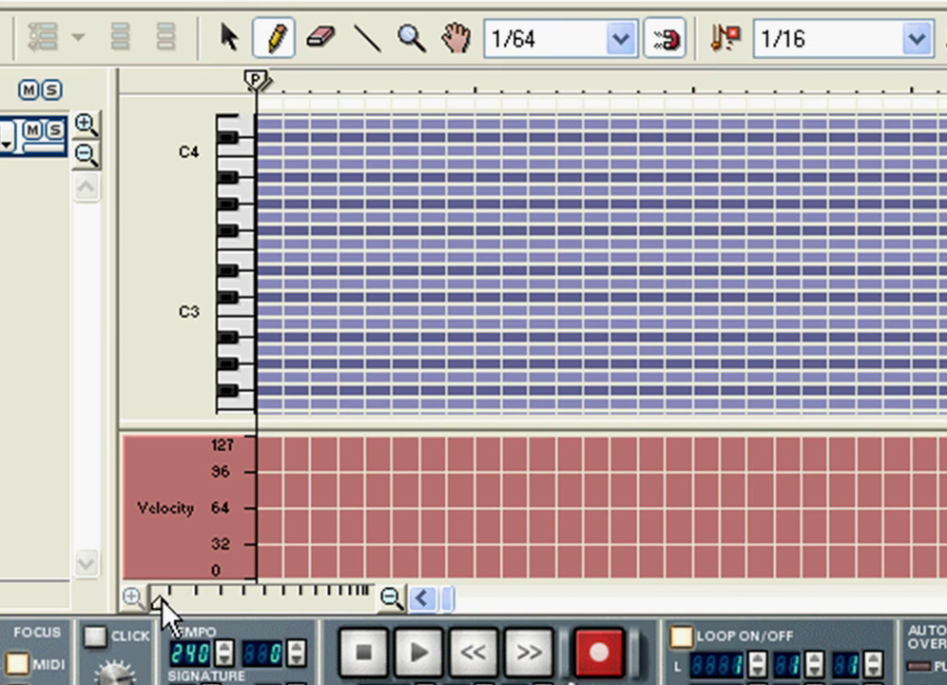
click(263, 306)
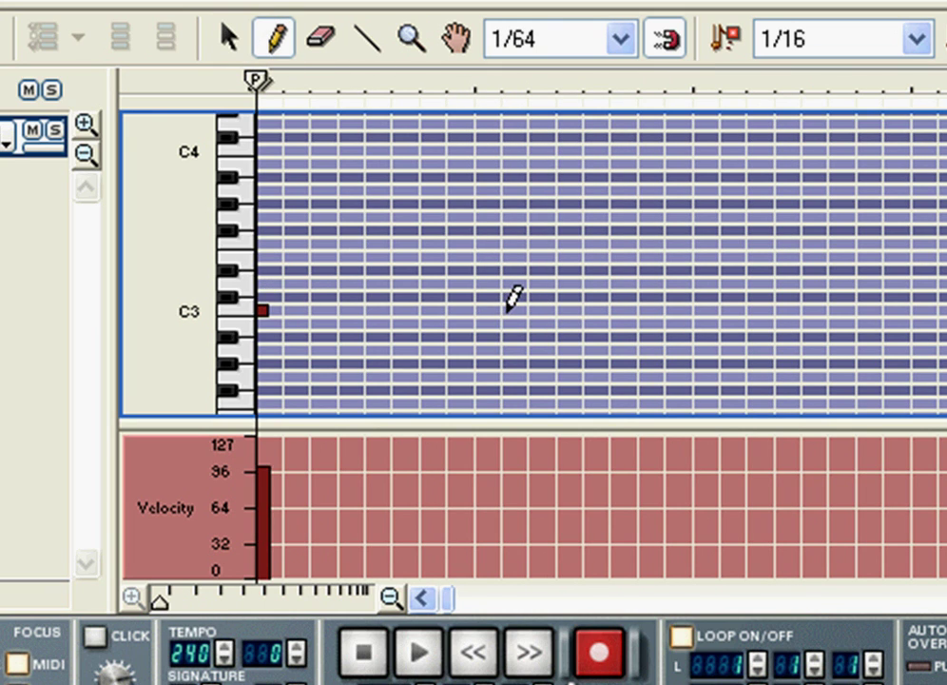
Copy the C3 note and paste it repeatedly, end to end, until the bar is filled up to the right locator.
key(ctrl+c)
key(ctrl+v)
key(ctrl+v)
key(ctrl+v)
key(ctrl+v)
key(ctrl+v)
key(ctrl+v)
key(ctrl+v)
key(ctrl+v)
key(ctrl+v)
key(ctrl+v)
key(ctrl+v)
key(ctrl+v)
key(ctrl+v)
key(ctrl+v)
key(ctrl+v)
key(ctrl+v)
key(ctrl+v)
key(ctrl+v)
key(ctrl+v)
key(ctrl+v)
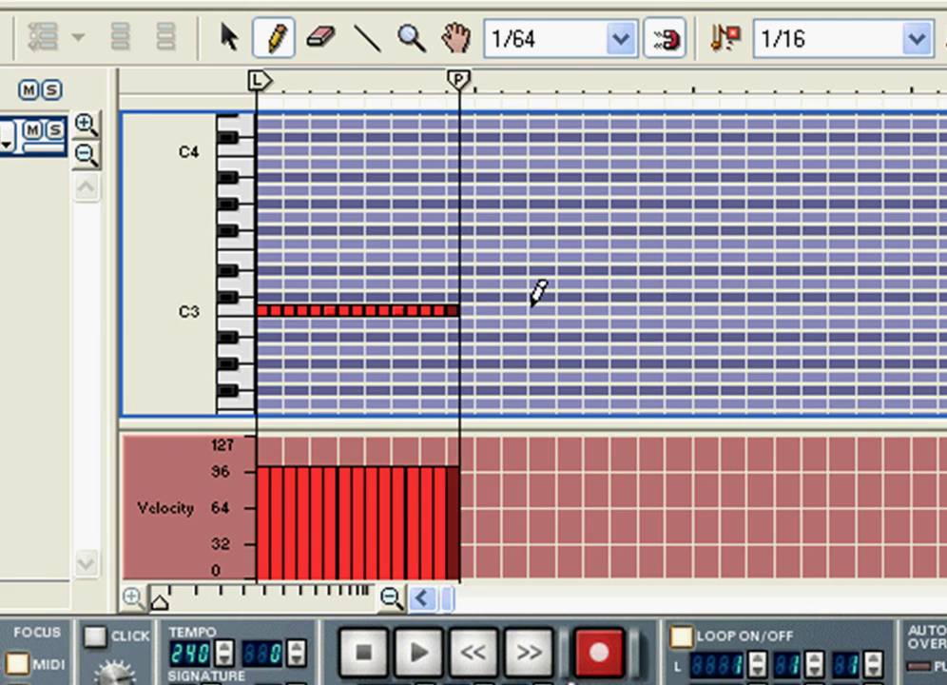
key(ctrl+v)
key(ctrl+v)
key(ctrl+v)
key(ctrl+v)
key(ctrl+v)
key(ctrl+v)
key(ctrl+v)
key(ctrl+v)
key(ctrl+v)
key(ctrl+v)
key(ctrl+v)
key(ctrl+v)
key(ctrl+v)
key(ctrl+v)
key(ctrl+v)
key(ctrl+v)
key(ctrl+v)
key(ctrl+v)
key(ctrl+v)
key(ctrl+v)
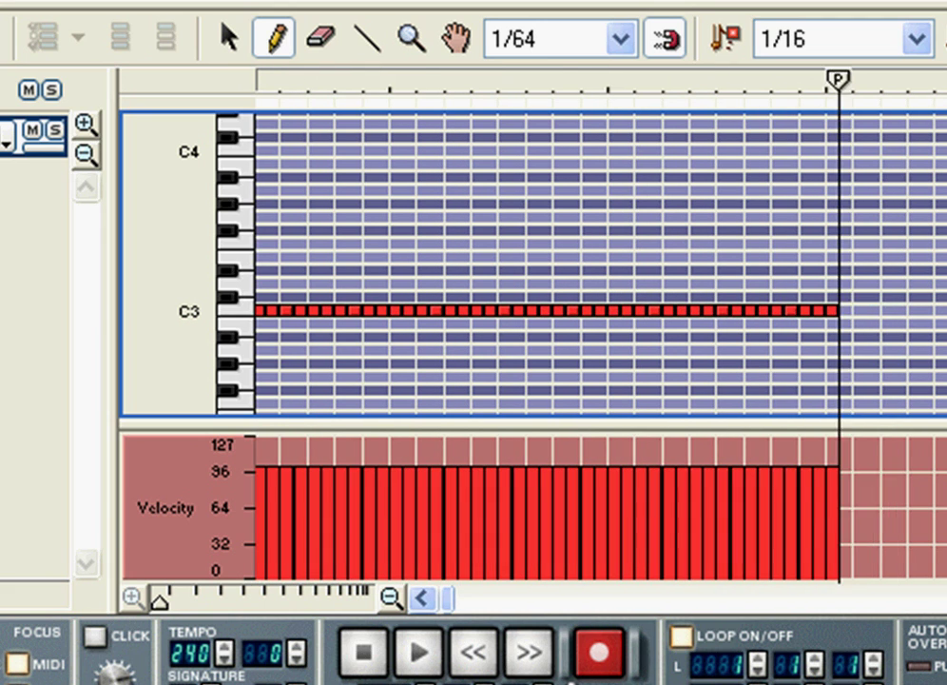
key(ctrl+v)
key(ctrl+v)
key(ctrl+v)
key(ctrl+v)
key(ctrl+v)
key(ctrl+v)
key(ctrl+v)
key(ctrl+v)
key(ctrl+v)
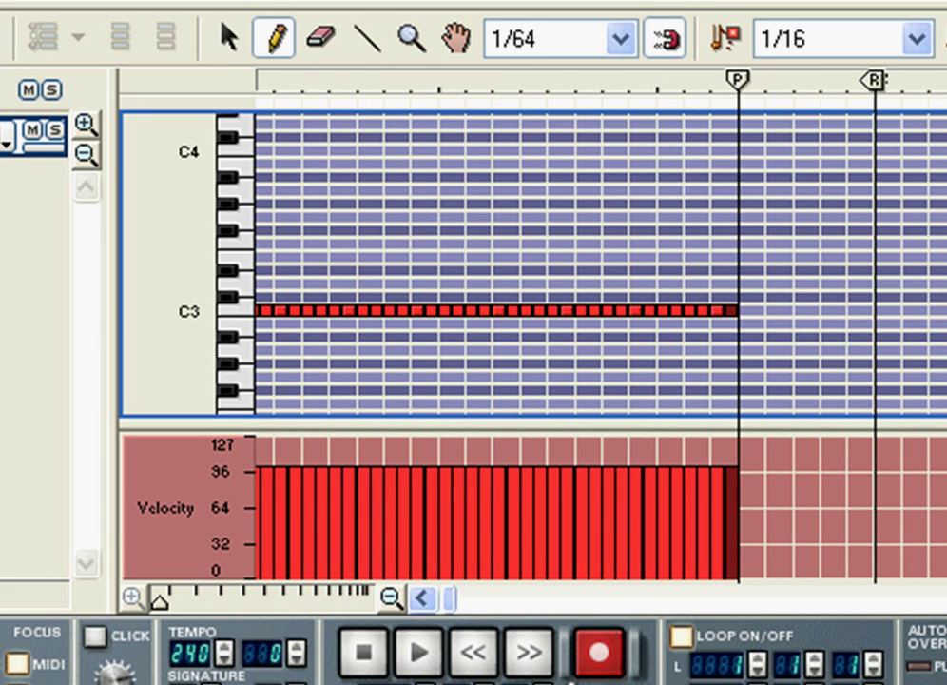
key(ctrl+v)
key(ctrl+v)
key(ctrl+v)
key(ctrl+v)
key(ctrl+v)
key(ctrl+v)
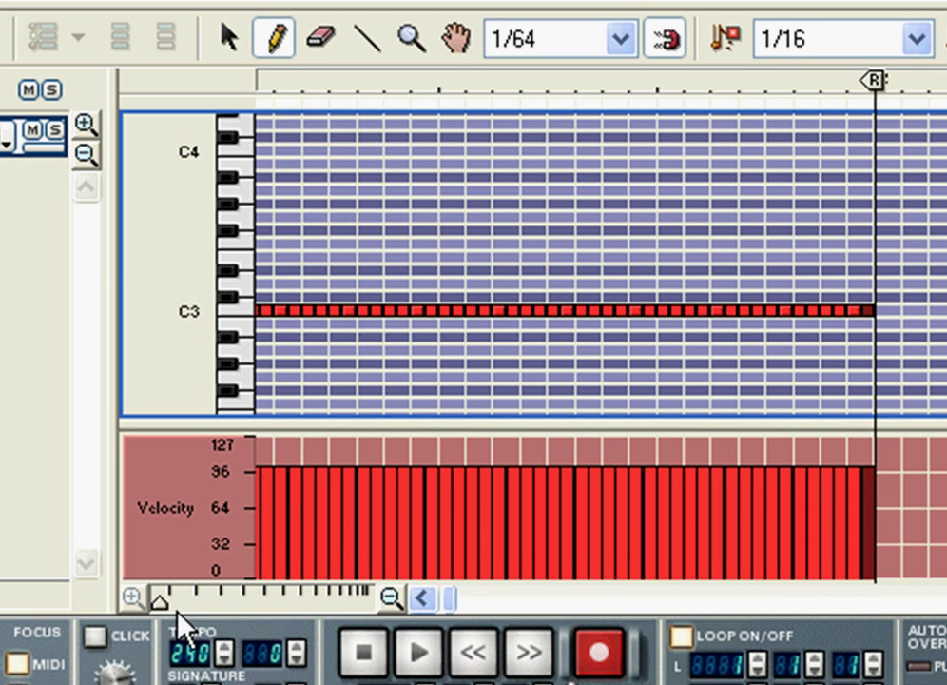
Play the bar of 1/64 notes with the full pattern in view.
drag(161, 601, 186, 601)
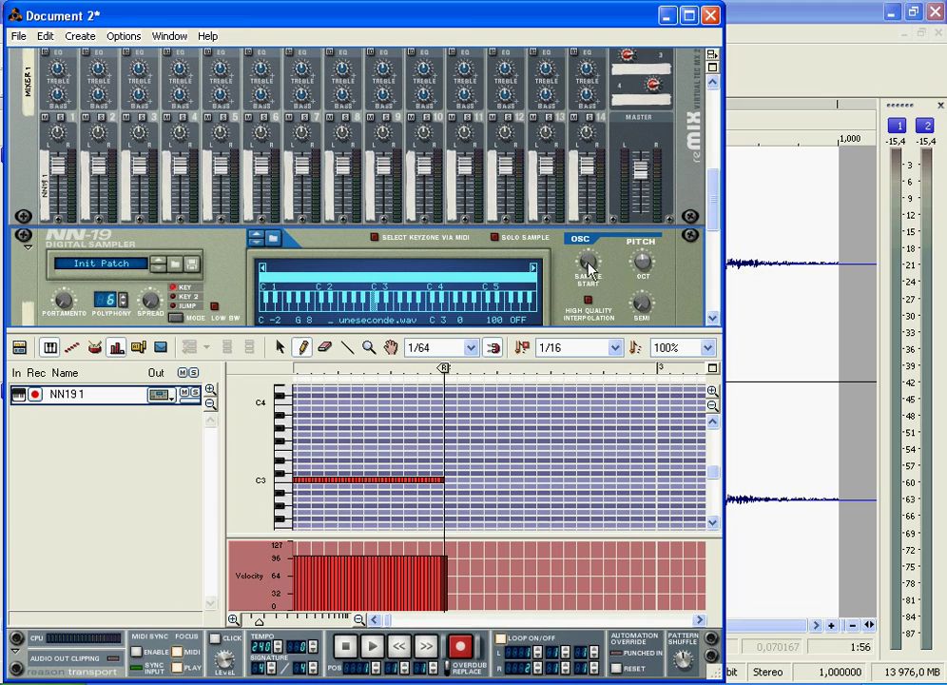
click(372, 647)
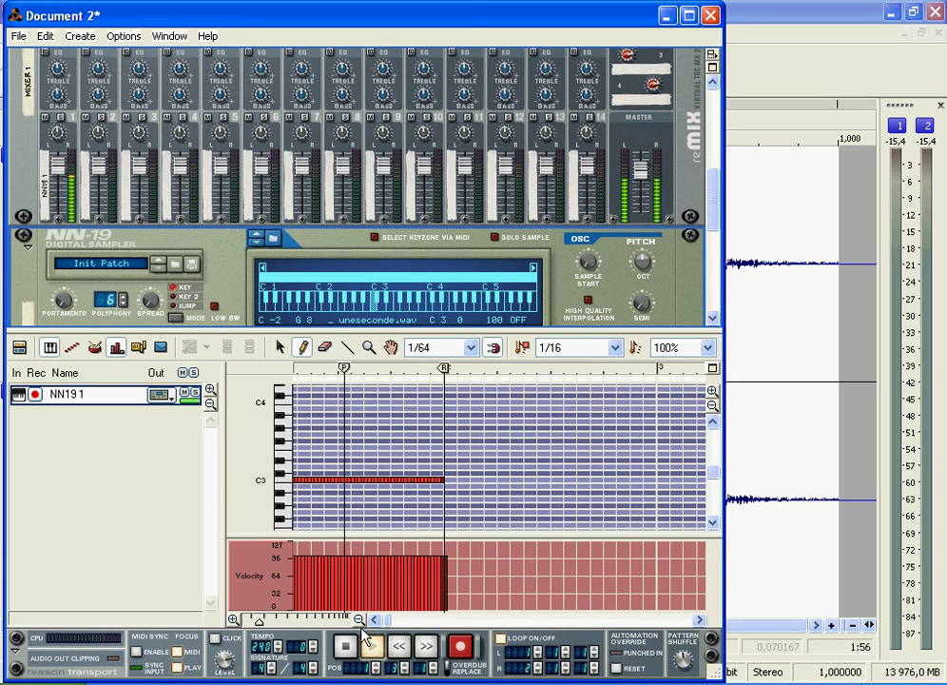
click(359, 619)
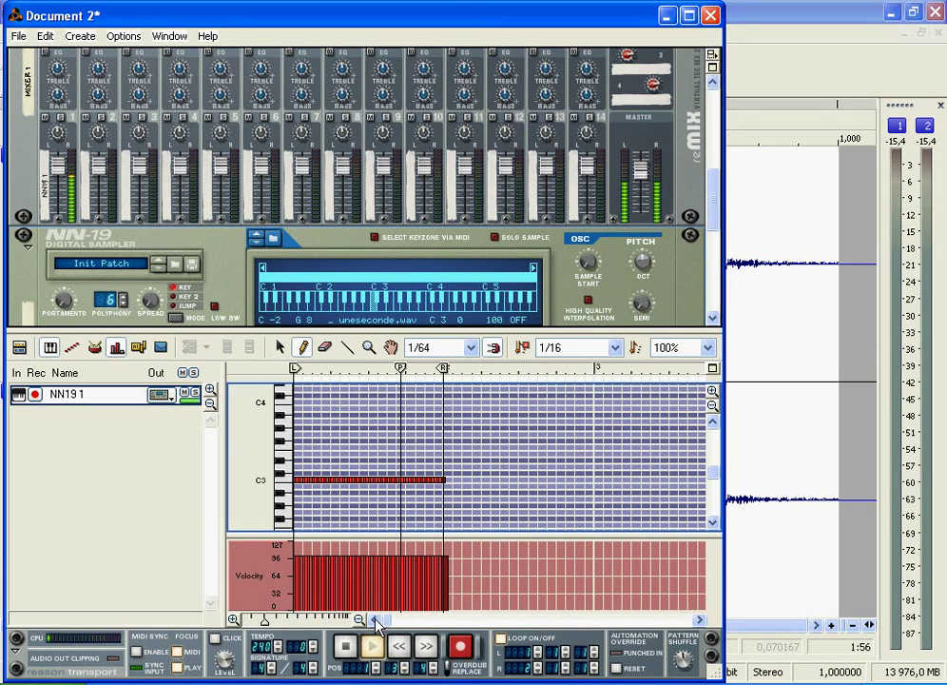
Switch to Sound Forge, shorten the loop region to about 0.040 s and further to about 0.028 s, playing each length.
click(845, 14)
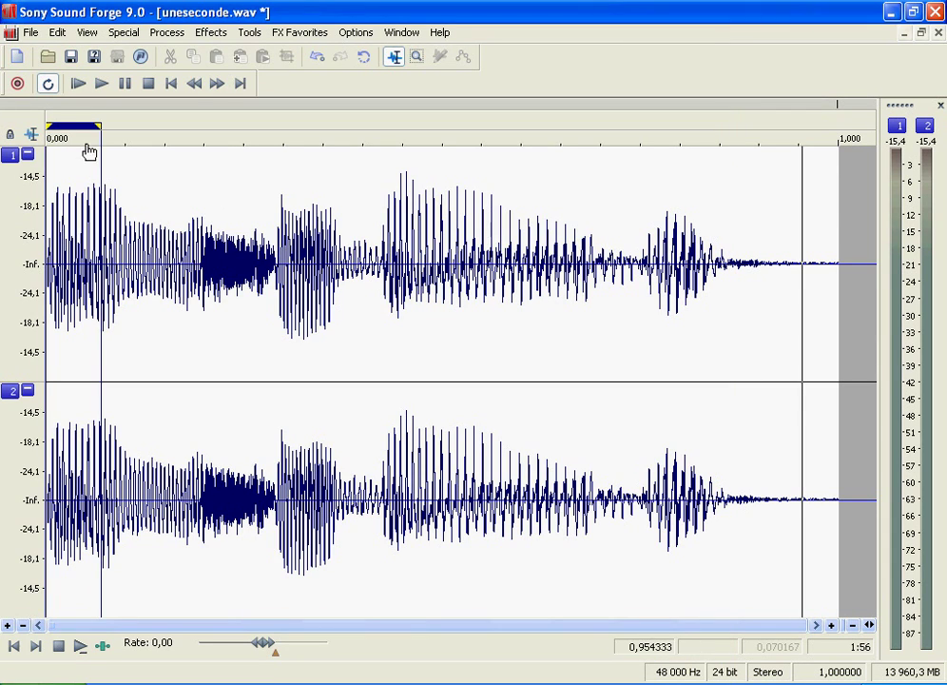
drag(99, 125, 76, 125)
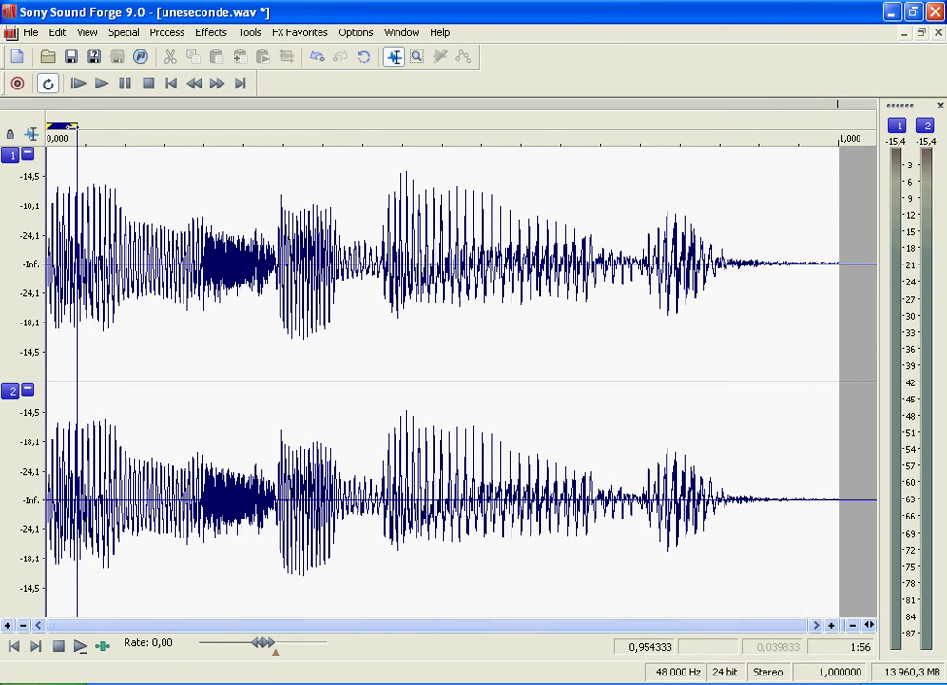
click(98, 84)
click(147, 84)
drag(77, 126, 67, 126)
click(79, 83)
click(147, 83)
Switch to Reason and play the 1/64-note pattern for comparison with the shortened Sound Forge loop.
key(alt+Tab)
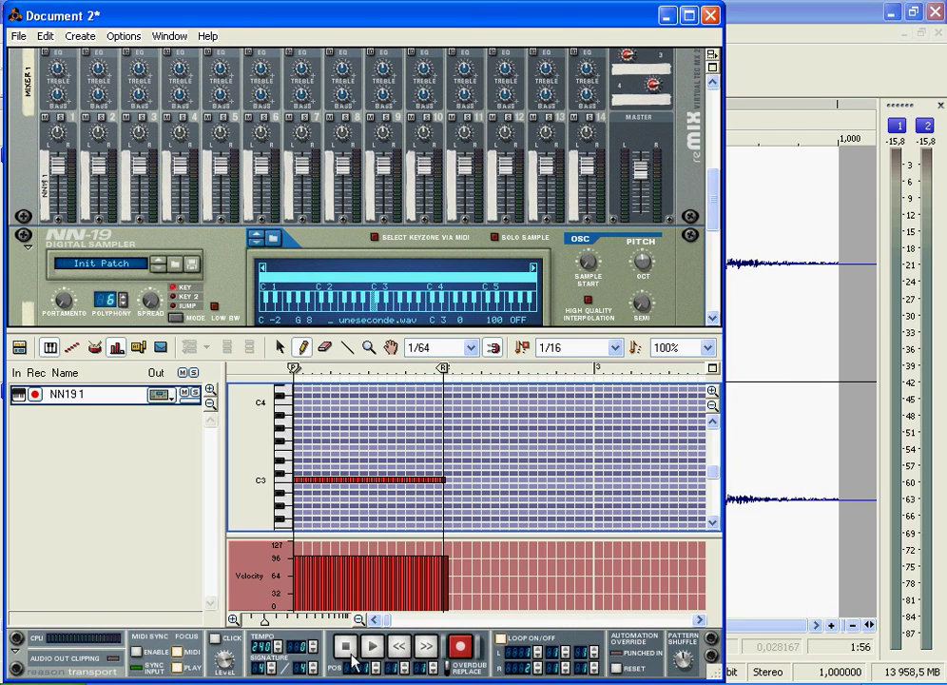
key(space)
drag(266, 627, 255, 619)
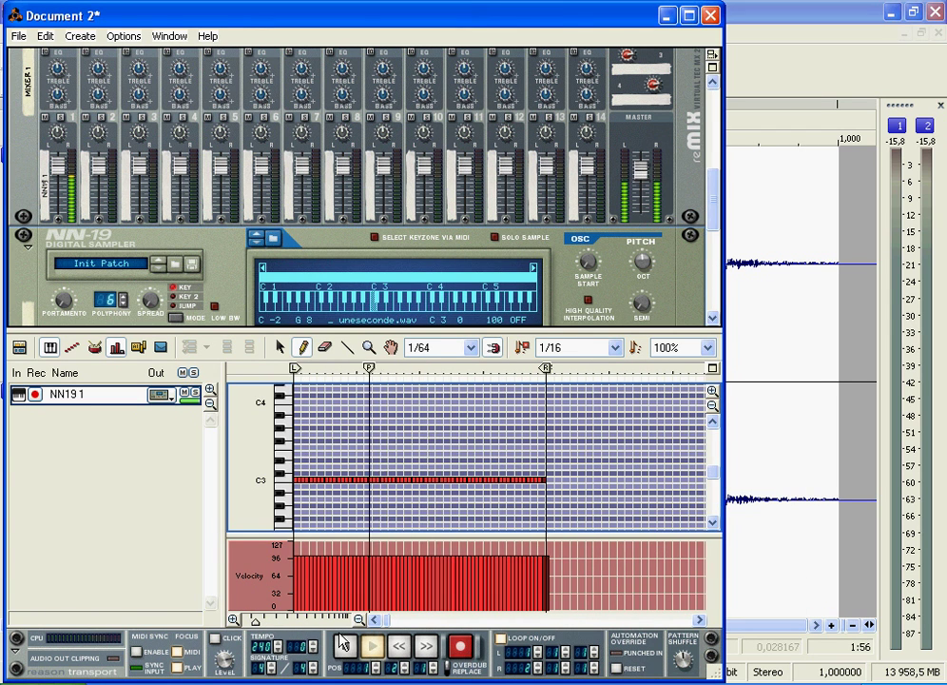
key(space)
Enlarge the rack area and play the 1/64-note pattern from its start while sweeping the NN-19's Sample Start through values such as 48.
drag(601, 336, 563, 411)
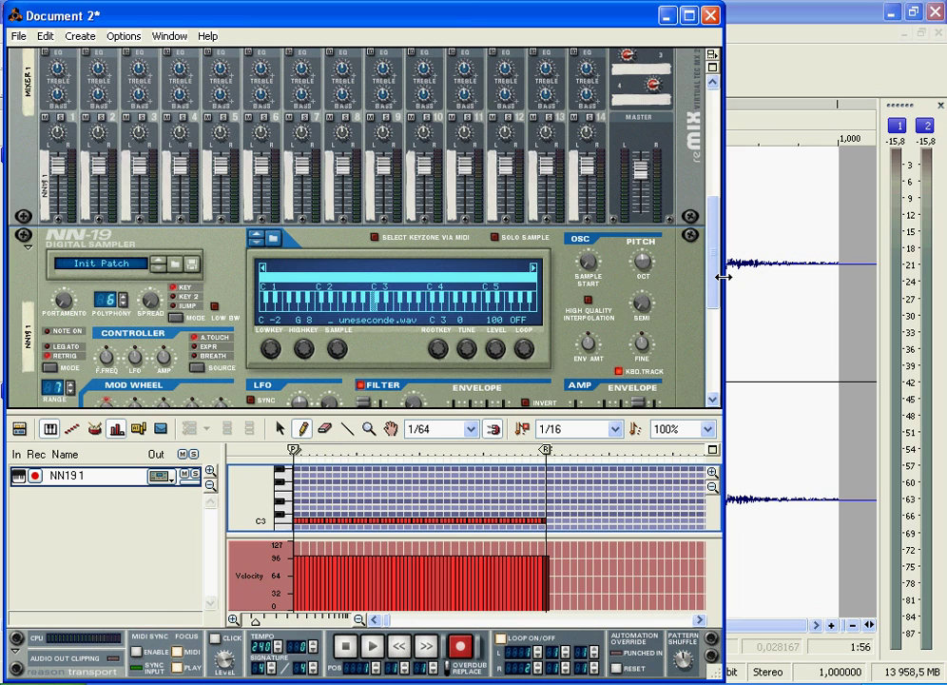
scroll(563, 411, up, 3)
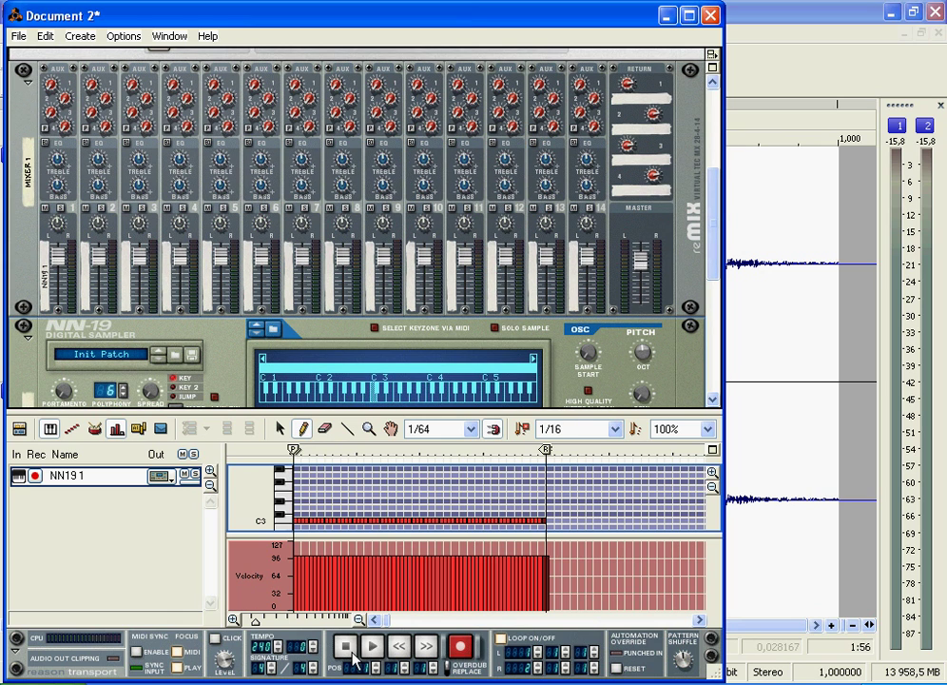
drag(589, 364, 589, 331)
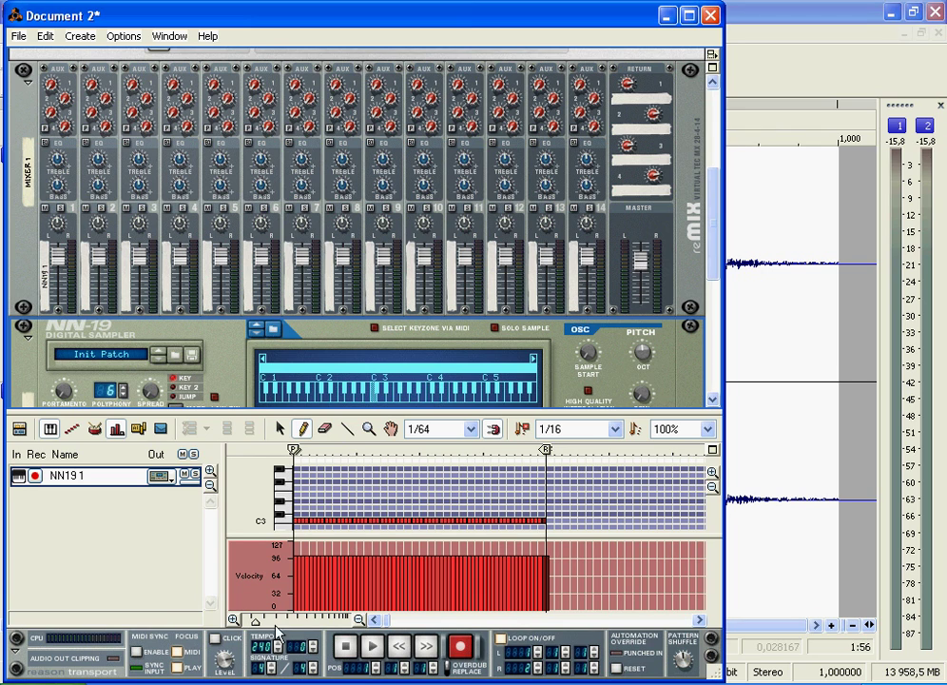
click(374, 649)
drag(583, 333, 582, 256)
click(350, 645)
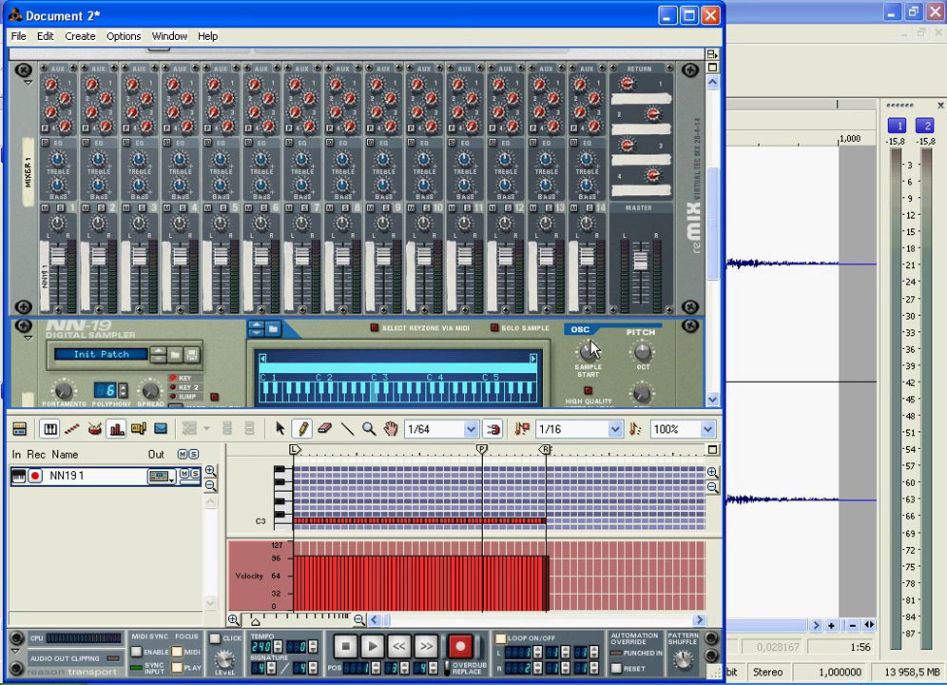
click(350, 647)
click(373, 649)
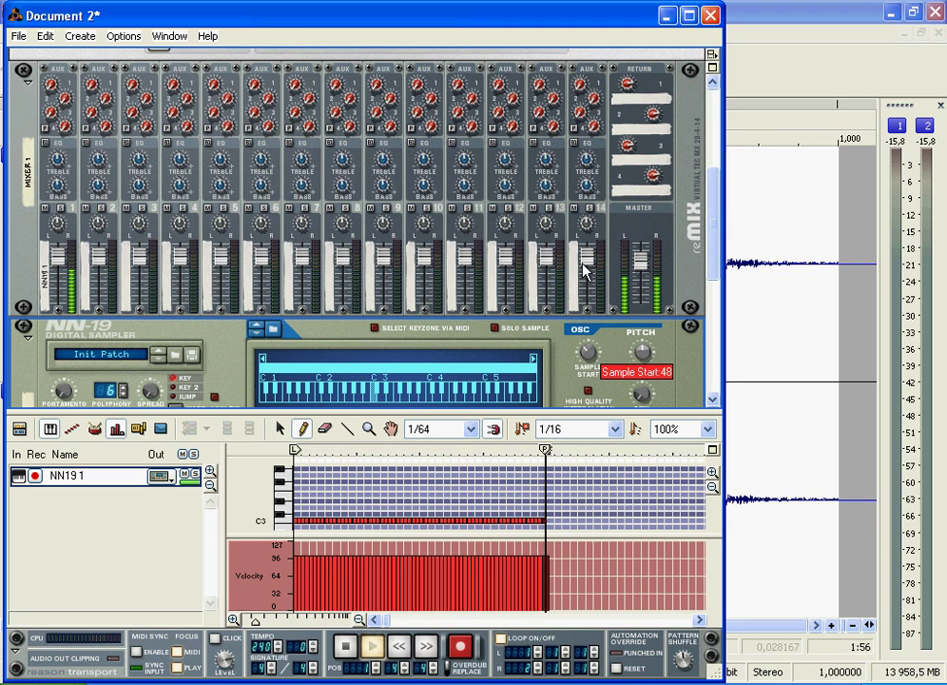